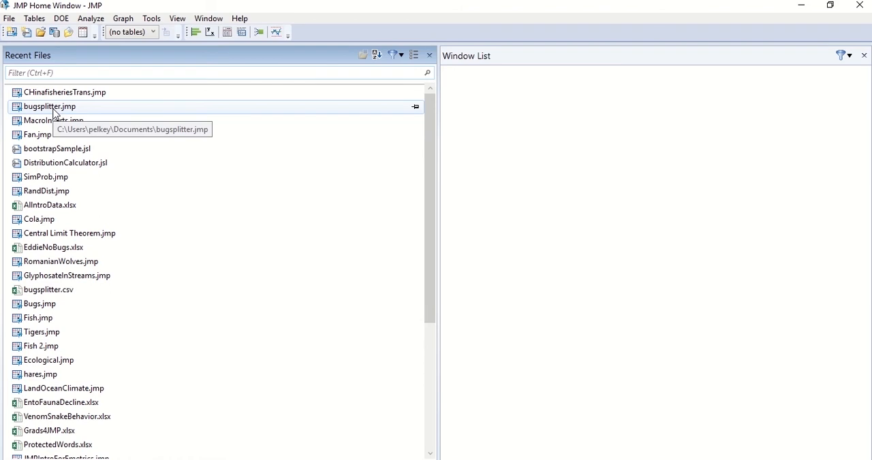
- Open the recent data table bugsplitter.jmp and look through its columns from Column 1 to Value
double_click(57, 109)
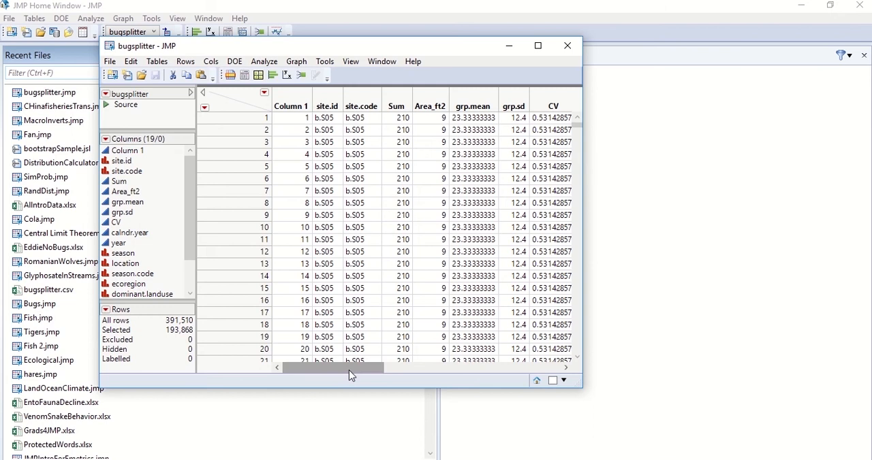
drag(348, 370, 301, 388)
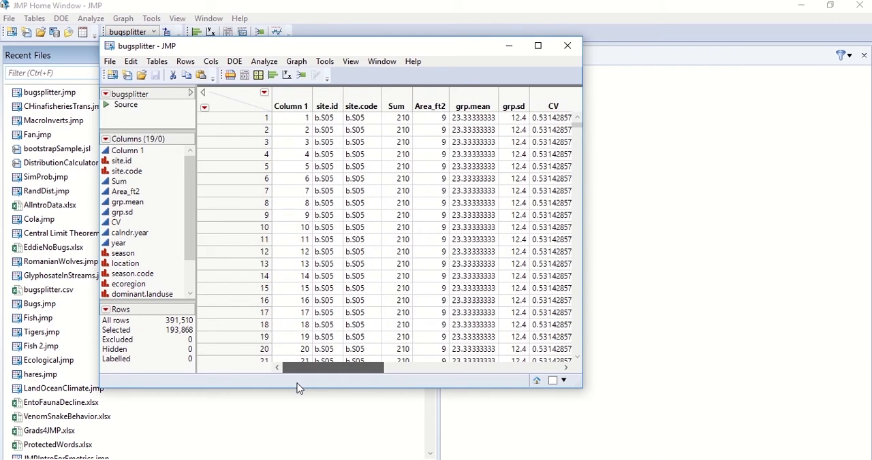
drag(359, 373, 537, 372)
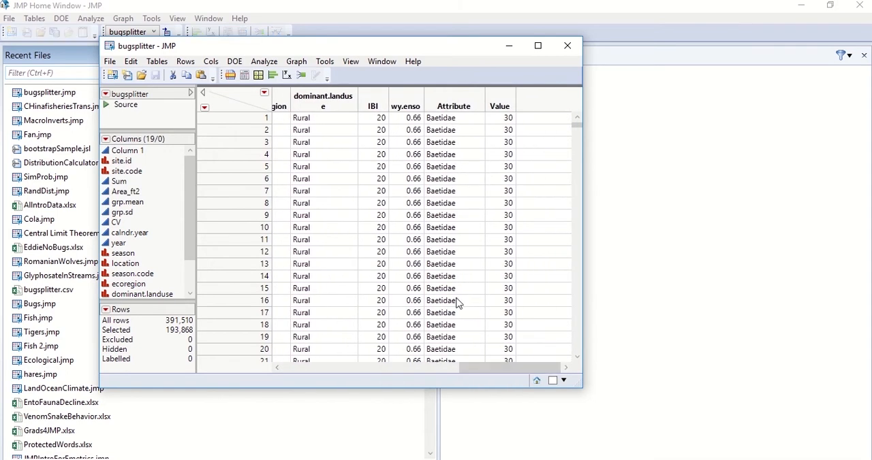
drag(494, 373, 447, 376)
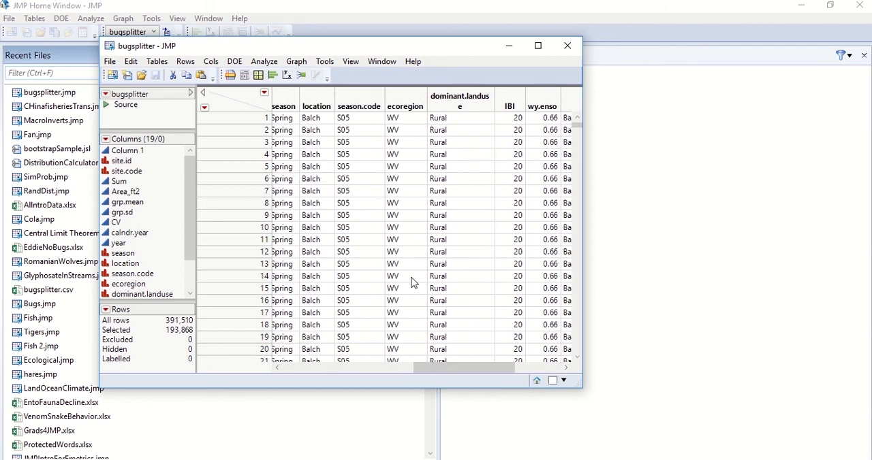
drag(456, 369, 390, 374)
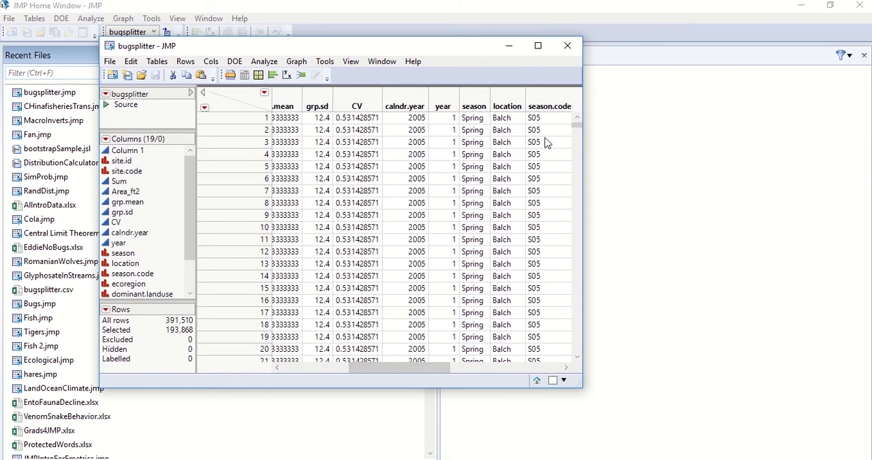
drag(577, 126, 564, 89)
drag(374, 368, 253, 361)
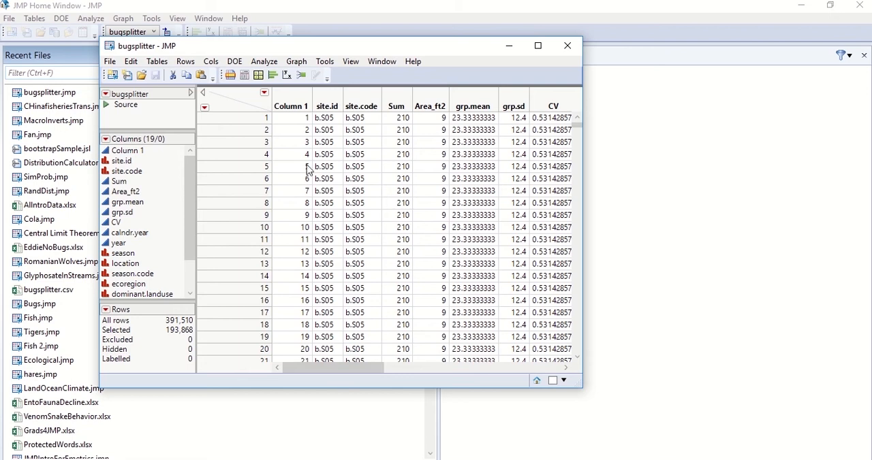
- Start a Tabulate analysis of the data table and use Attribute as the row grouping
click(272, 62)
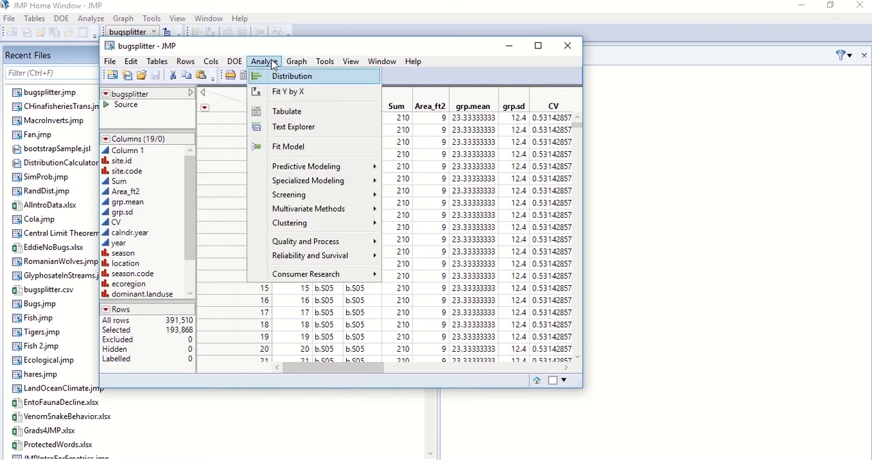
click(272, 112)
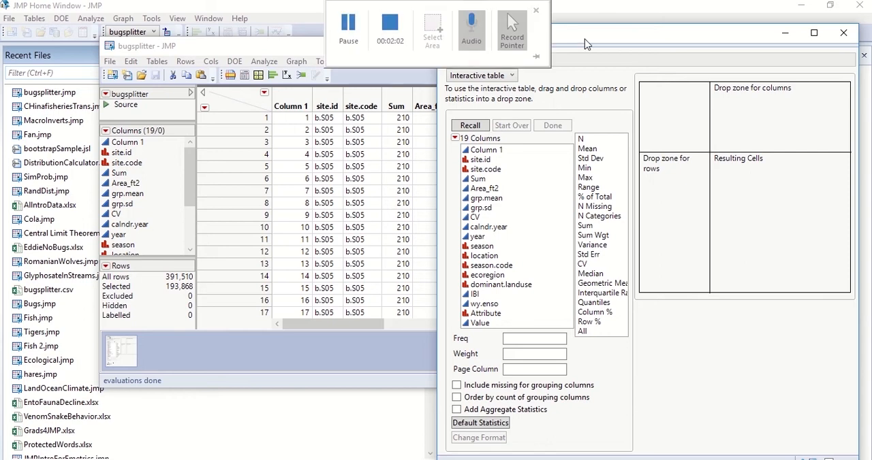
drag(572, 42, 394, 56)
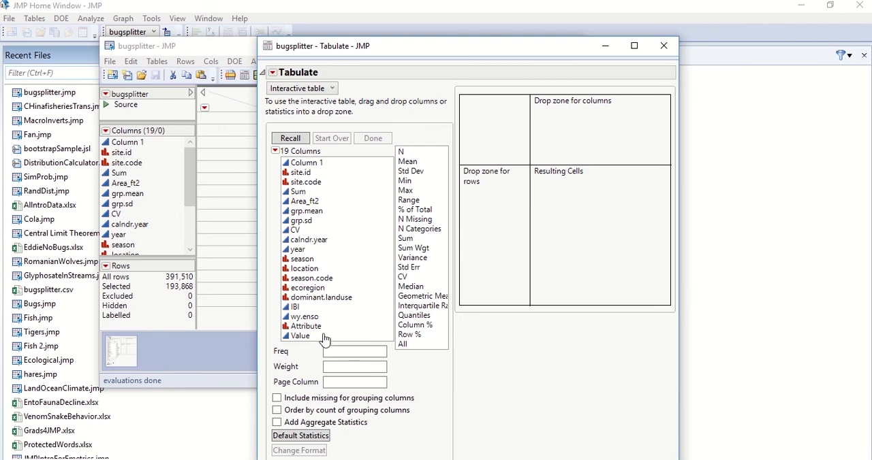
drag(308, 326, 485, 215)
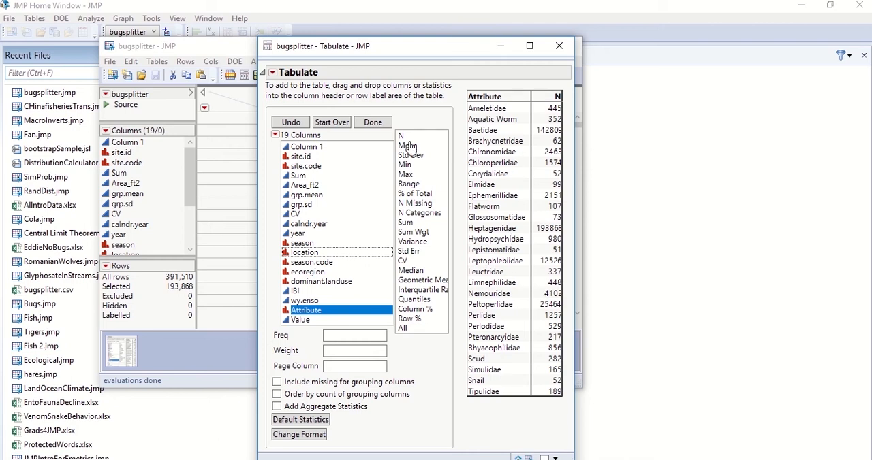
- Order the tabulated Attribute rows by count of grouping columns
click(272, 73)
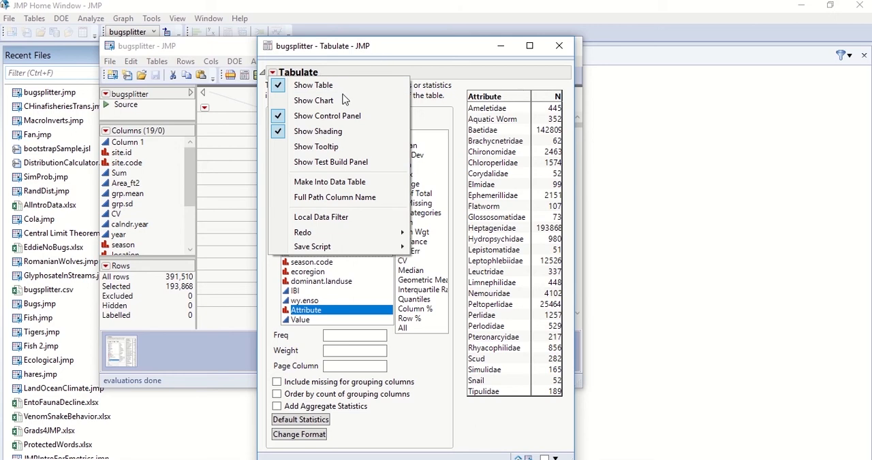
click(408, 58)
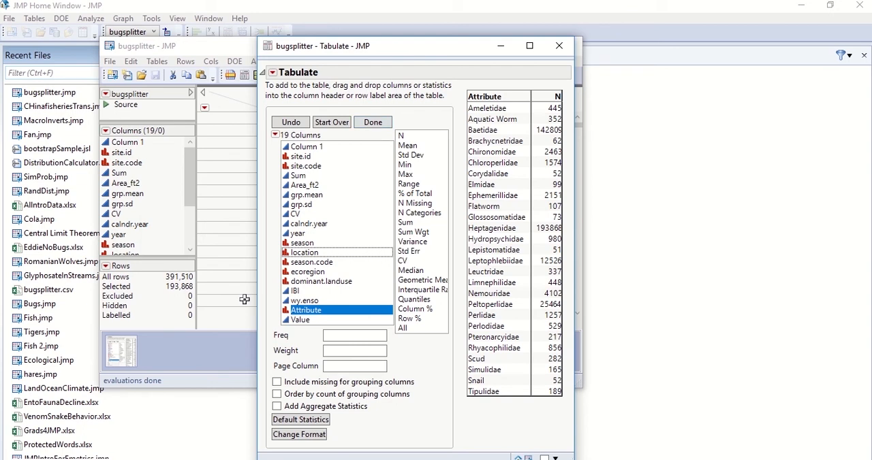
click(276, 395)
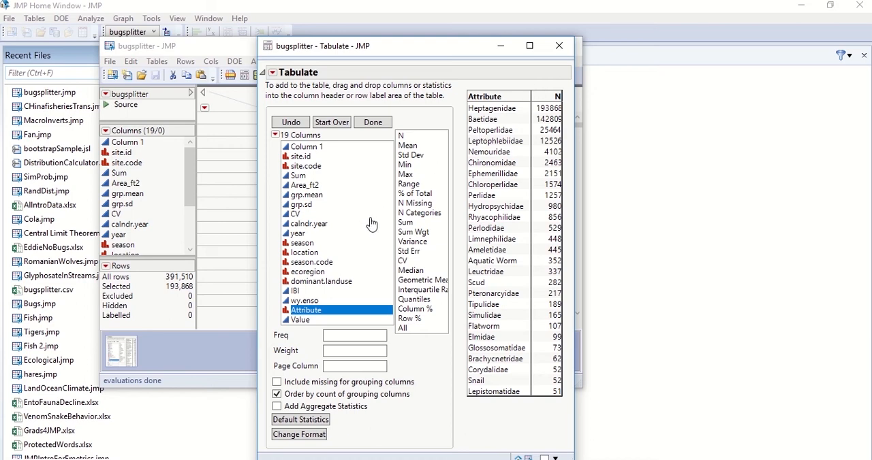
- Split the Attribute counts into columns by season, with ecoregion nested within each season
drag(312, 244, 305, 185)
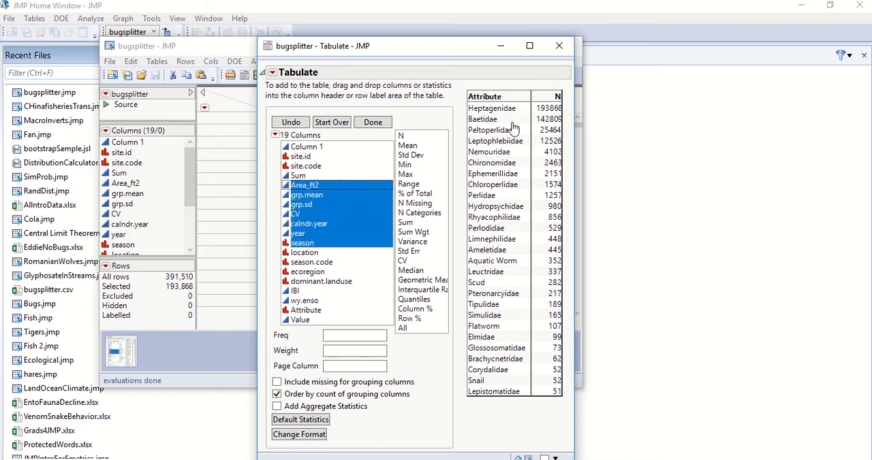
drag(514, 129, 543, 107)
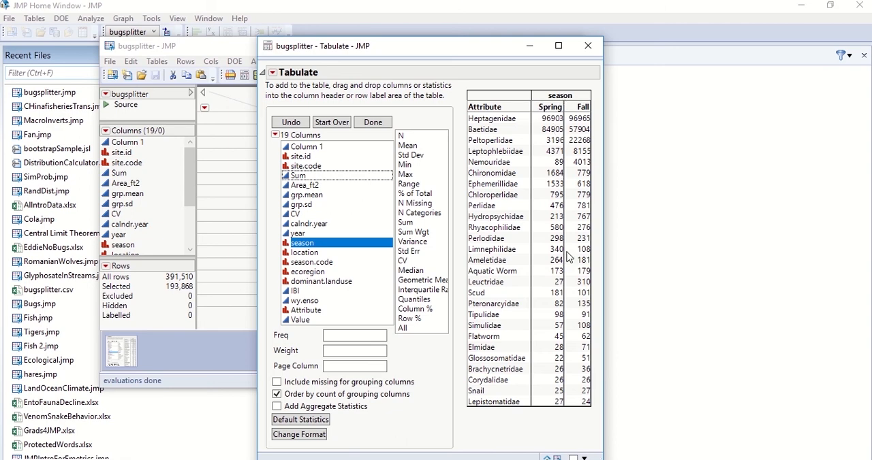
drag(320, 273, 559, 103)
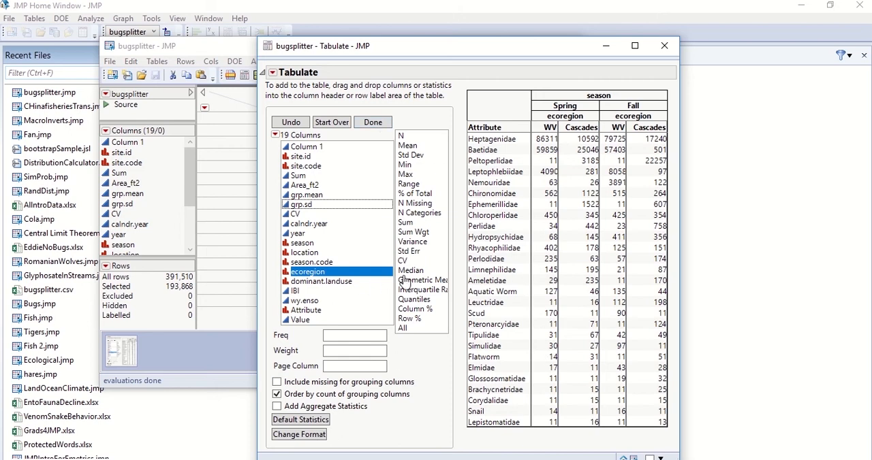
- Finish the interactive table layout and display a chart of the tabulated counts below the table
click(375, 122)
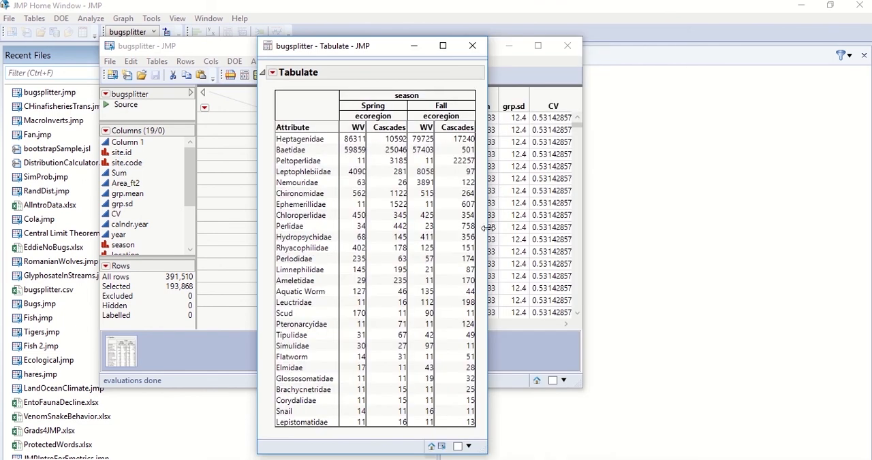
drag(488, 228, 552, 227)
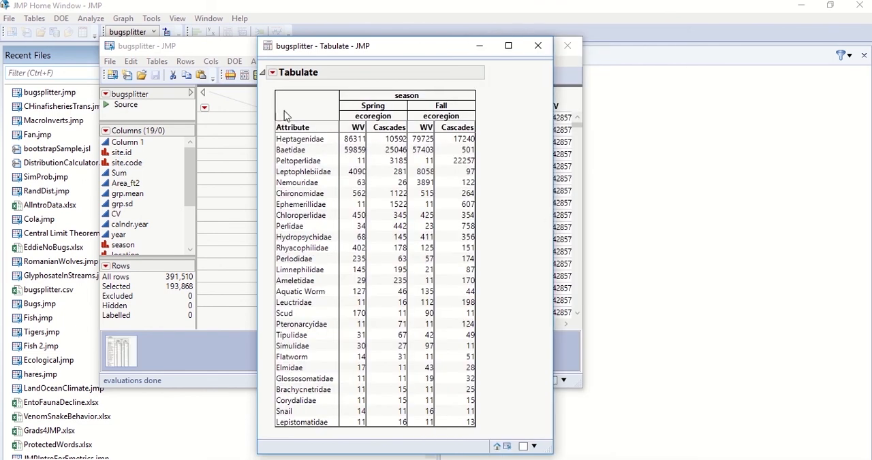
click(272, 73)
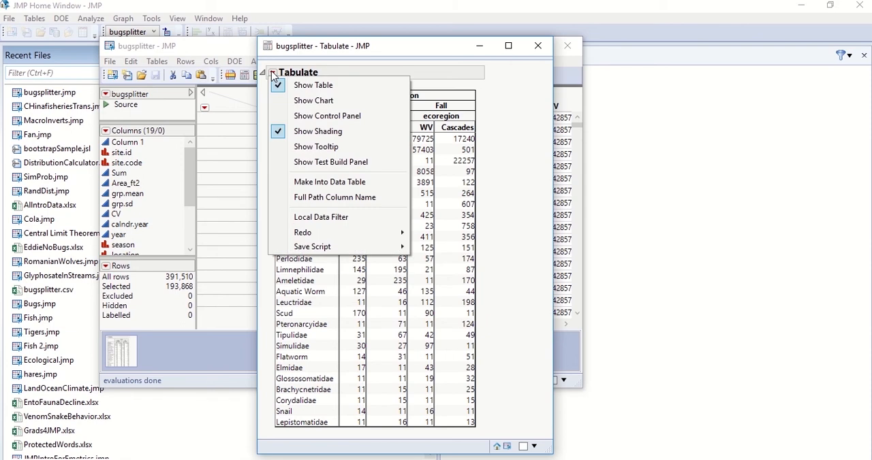
click(276, 100)
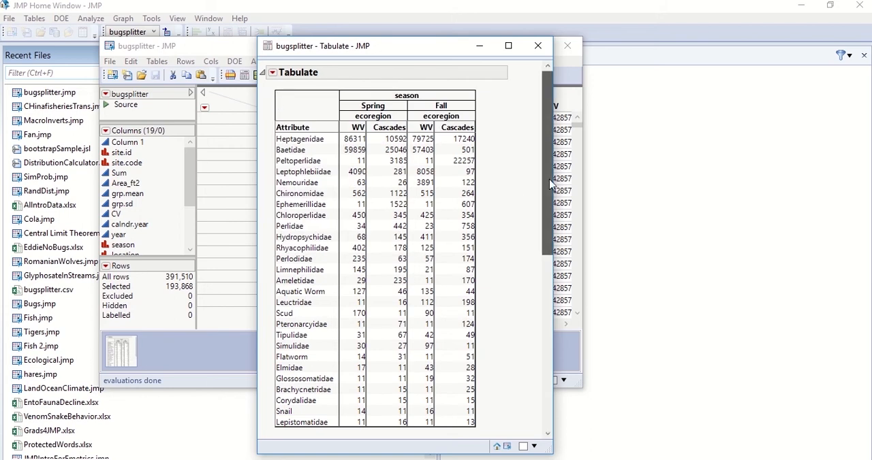
drag(547, 183, 558, 371)
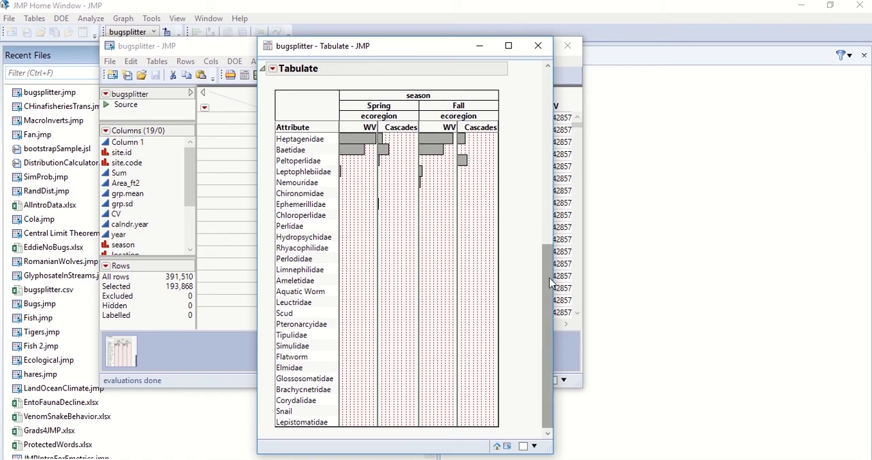
mouse_move(550, 283)
mouse_down()
mouse_move(557, 136)
mouse_move(557, 280)
mouse_up()
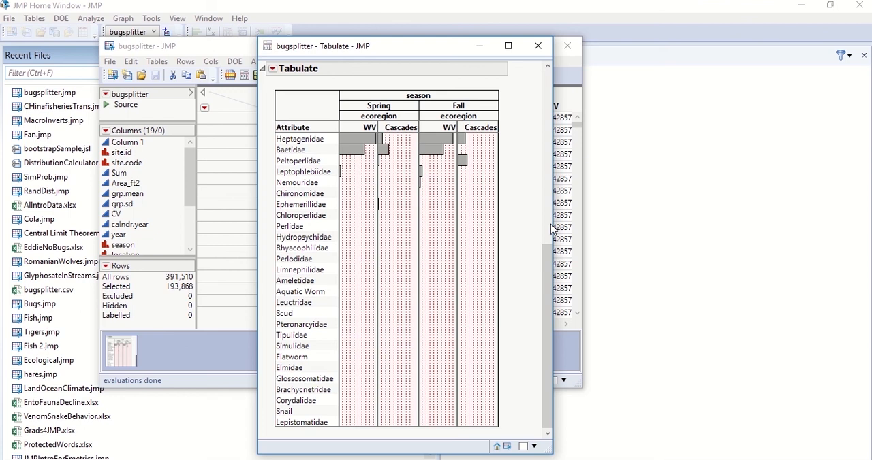
drag(551, 253, 545, 89)
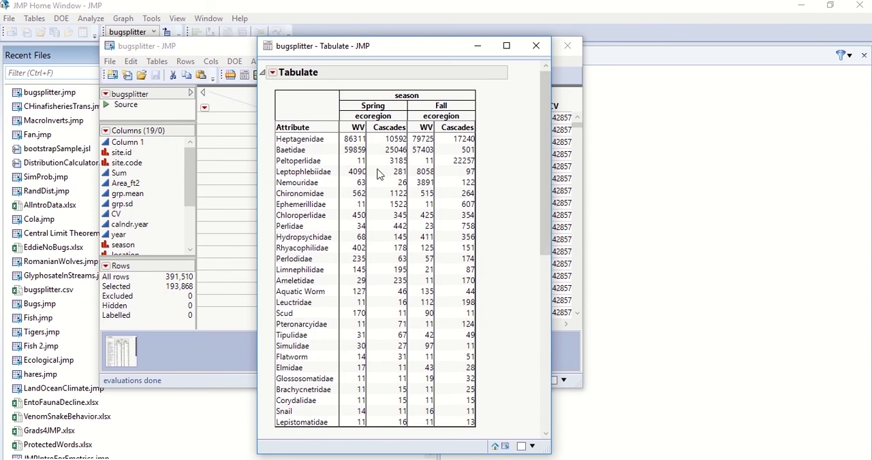
- Save the analysis script to the data table under the name Tabulate
click(333, 157)
click(272, 73)
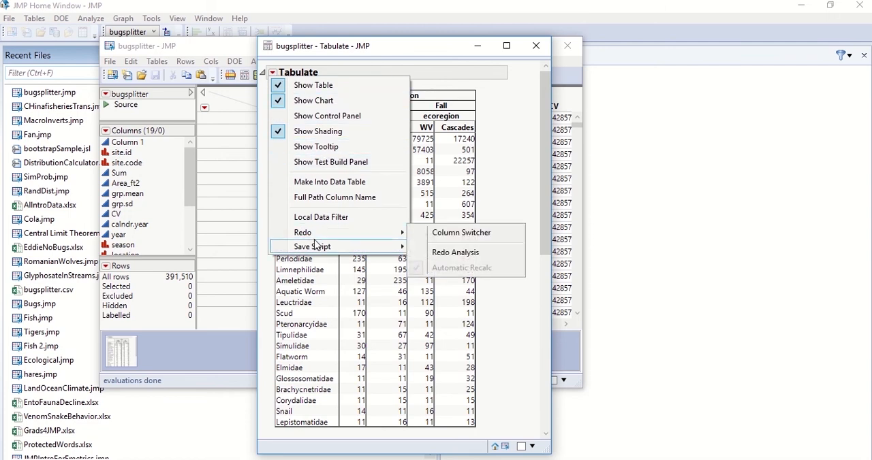
mouse_move(317, 252)
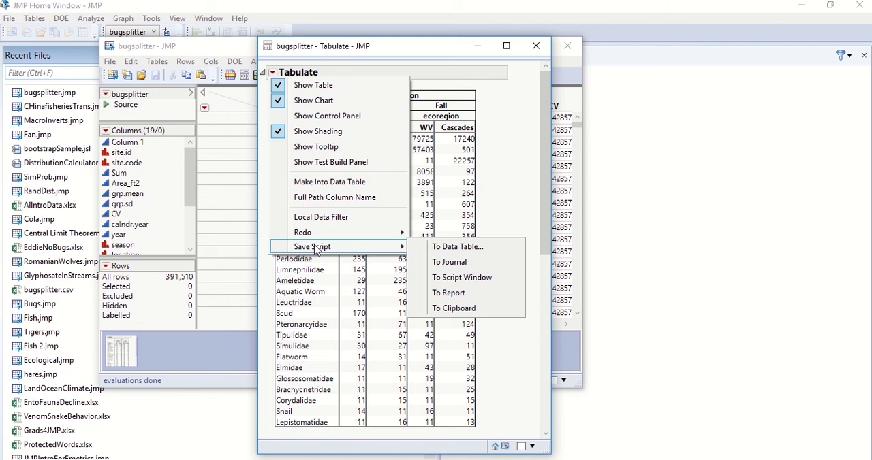
click(451, 248)
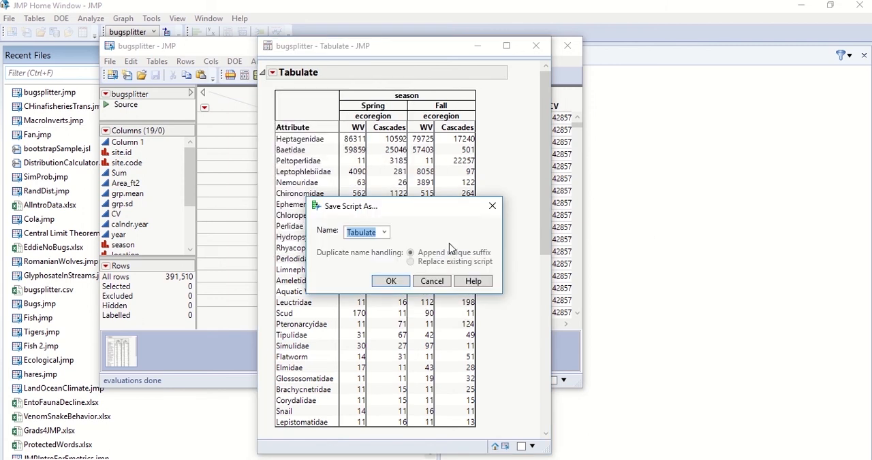
click(383, 235)
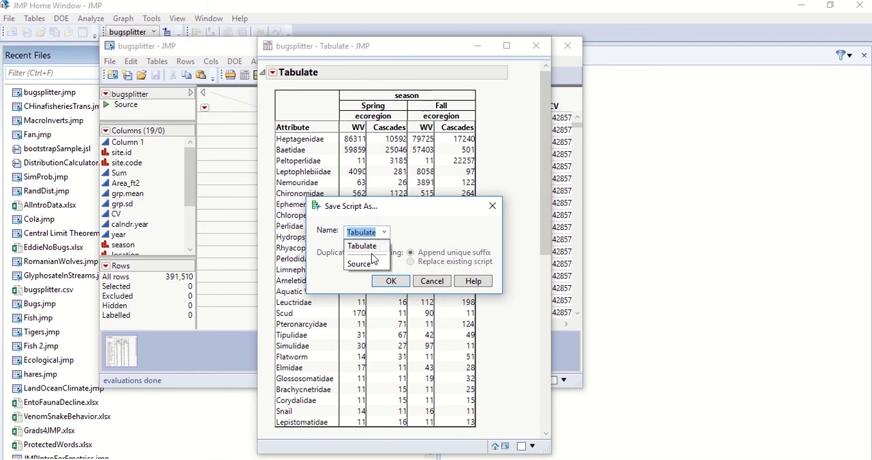
click(371, 248)
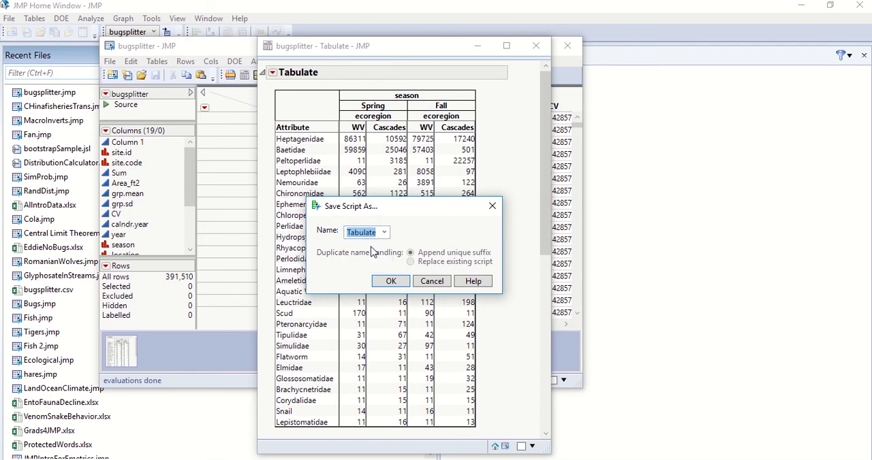
click(395, 282)
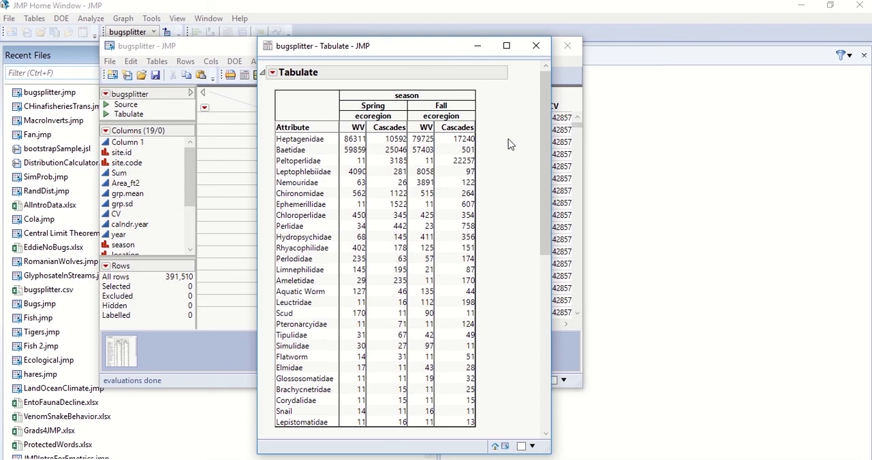
- Select the whole table of Attribute counts by season and ecoregion in the Tabulate report and copy it
drag(549, 131, 560, 110)
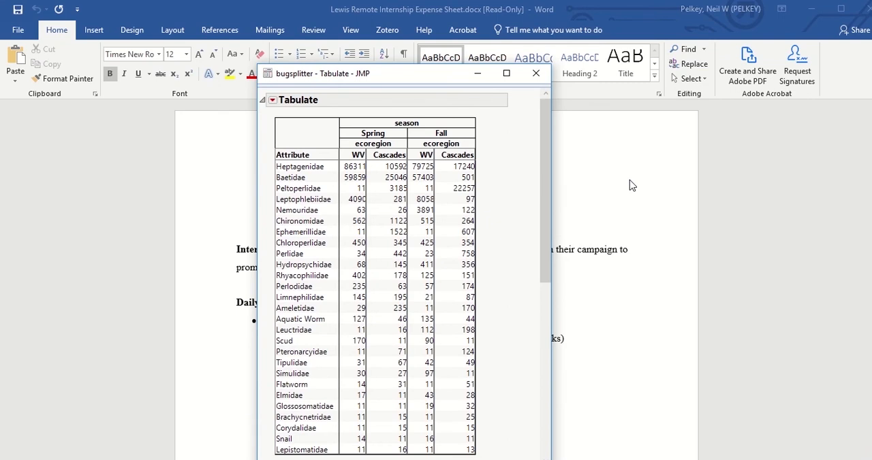
drag(541, 163, 539, 116)
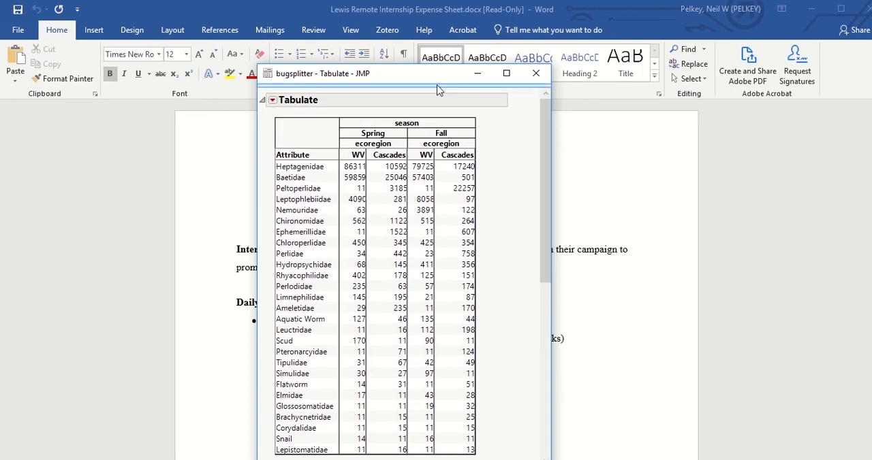
mouse_move(439, 89)
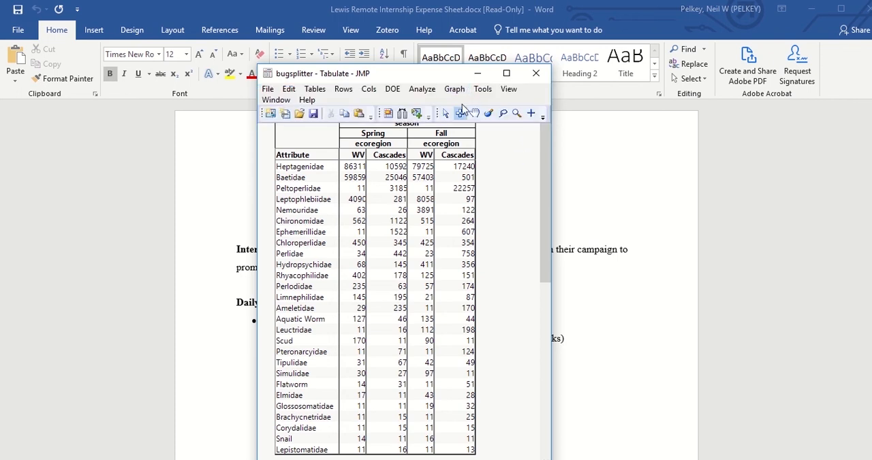
click(460, 116)
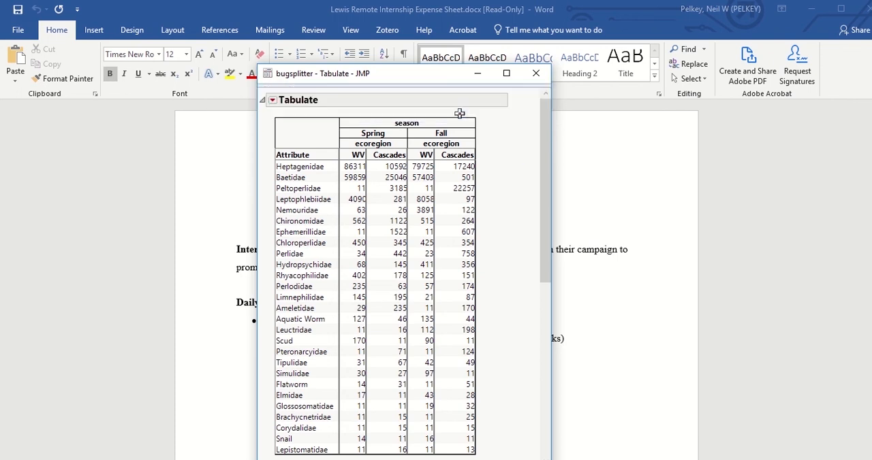
click(382, 216)
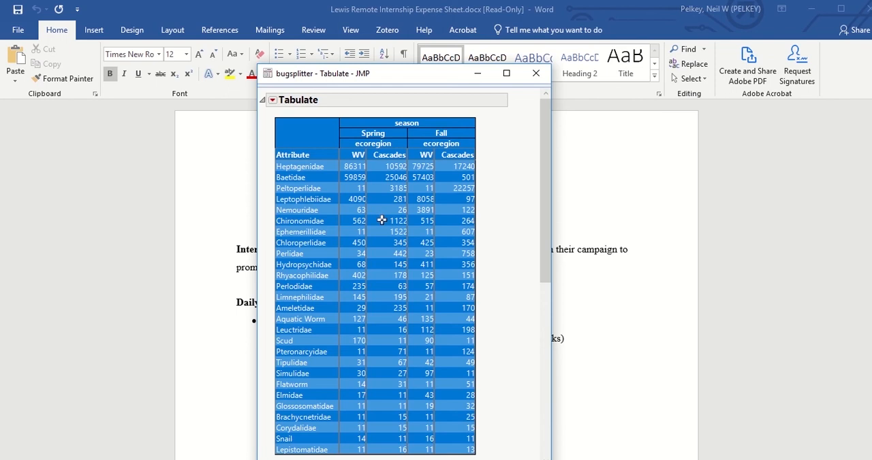
right_click(382, 220)
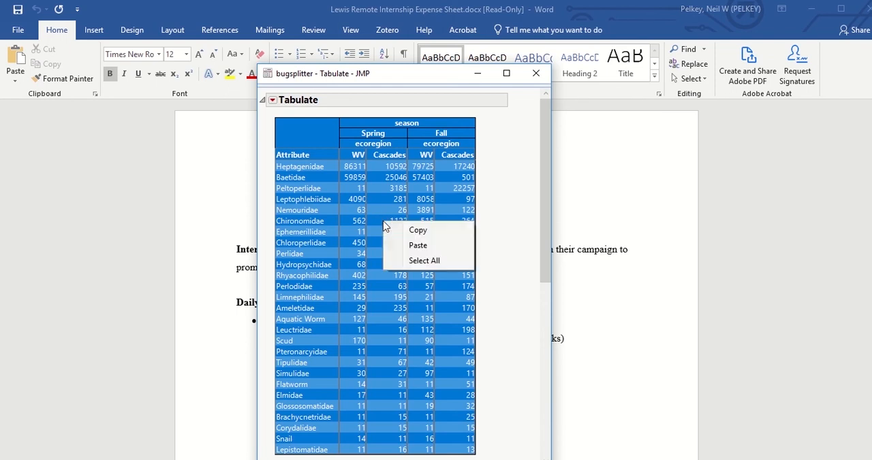
click(391, 231)
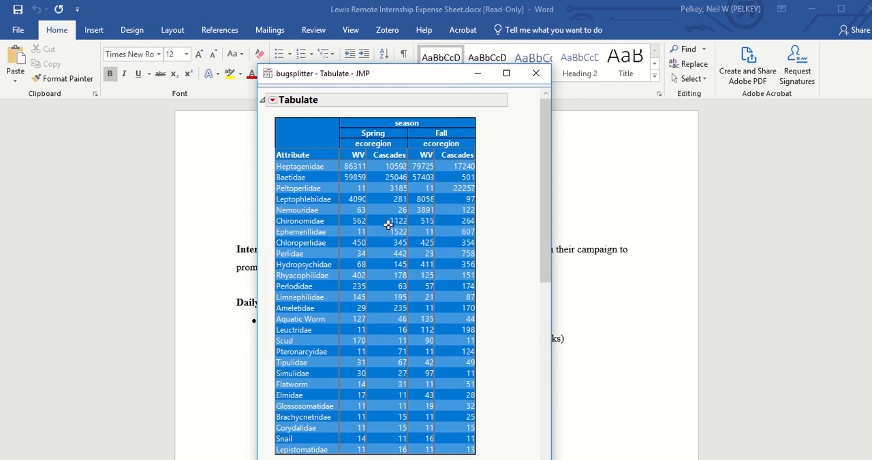
- Switch to the blank Document1 in Word and paste the copied table as a picture, followed by a new line
key(alt+Tab)
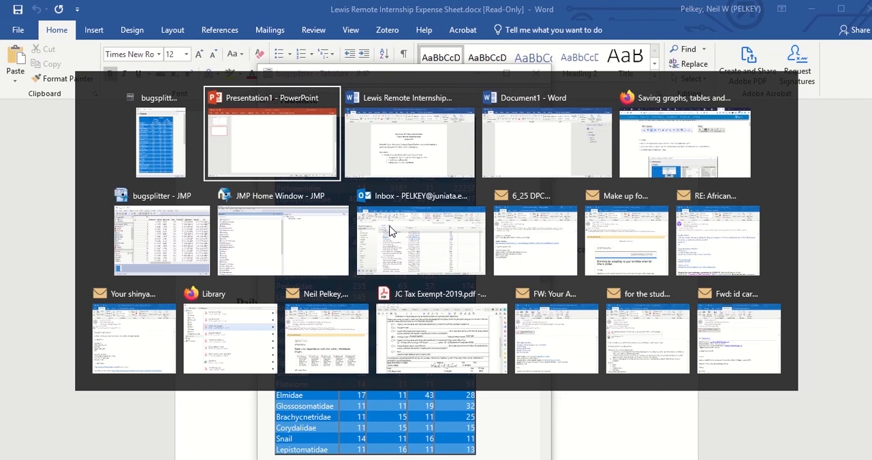
key(alt+Tab)
key(alt+Tab)
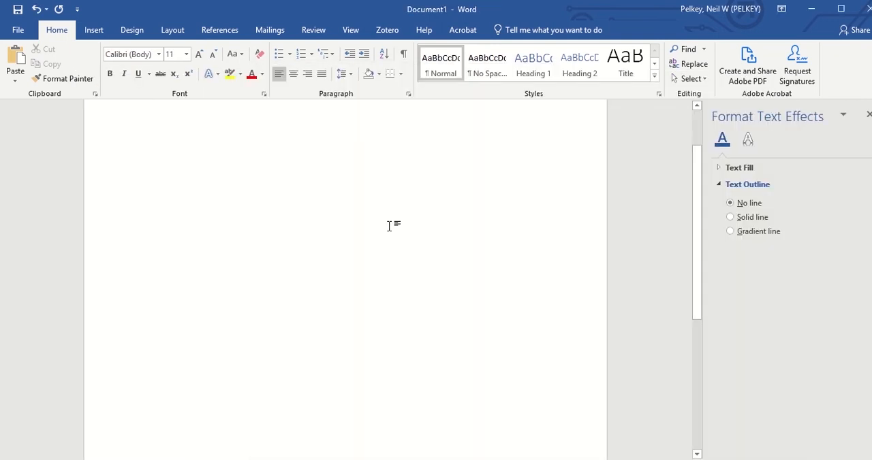
key(ctrl+v)
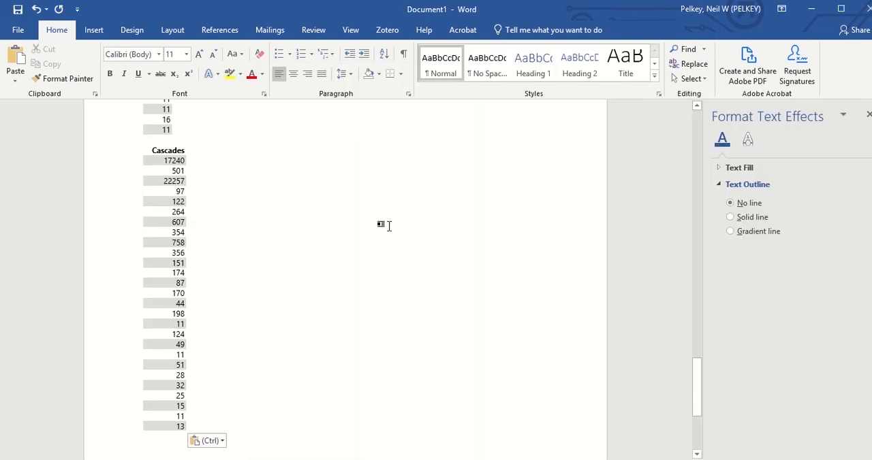
key(ctrl+z)
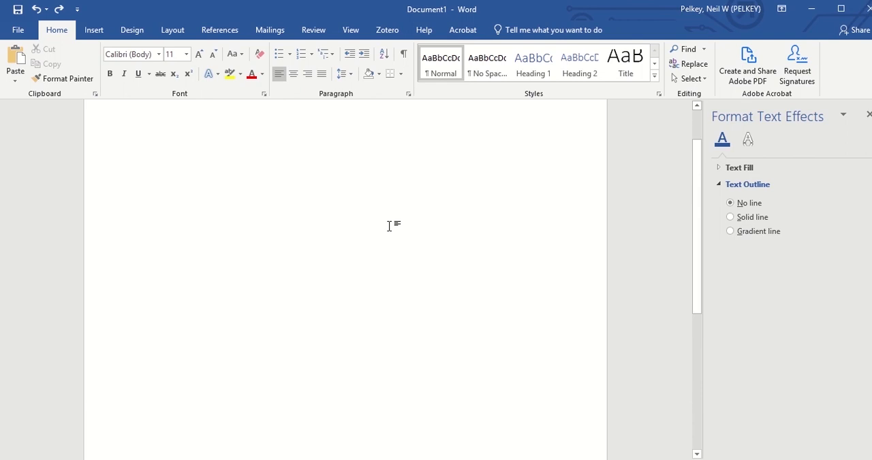
click(16, 83)
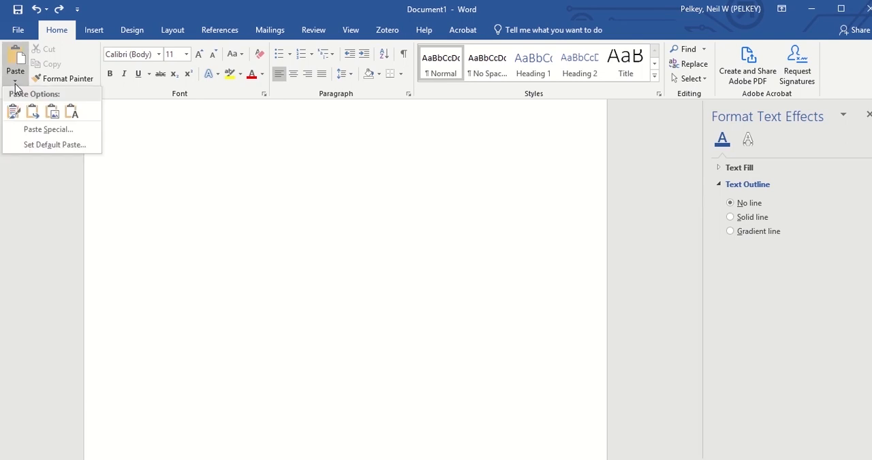
click(57, 117)
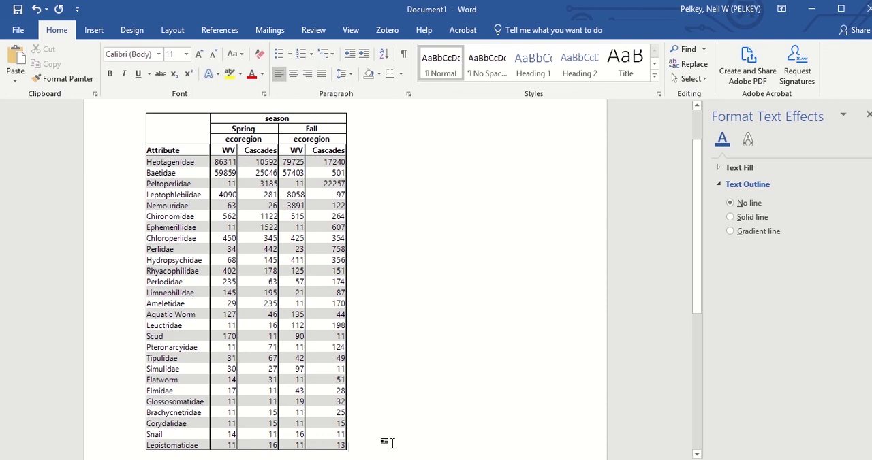
key(Return)
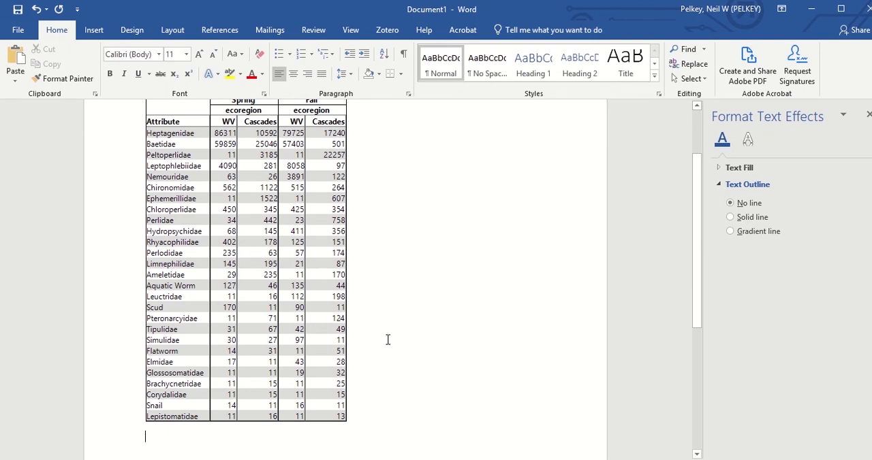
- Switch back to the JMP Tabulate report and copy the whole bar chart of counts below the table
key(alt+Tab)
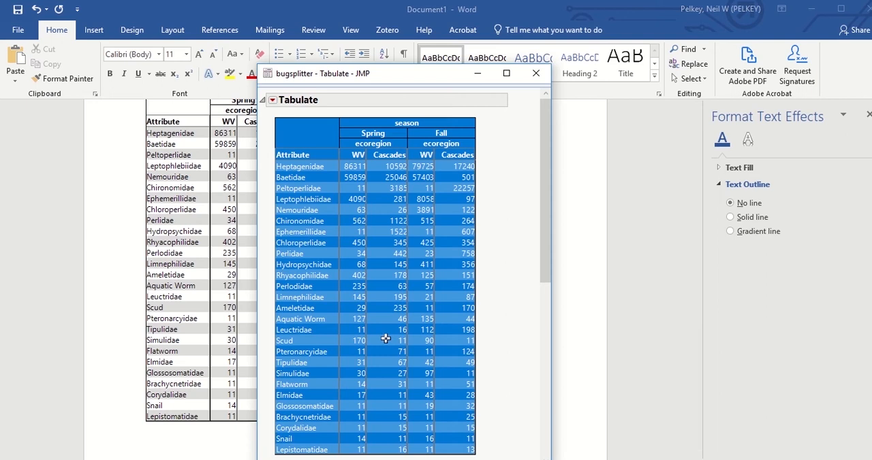
click(532, 205)
drag(544, 194, 535, 360)
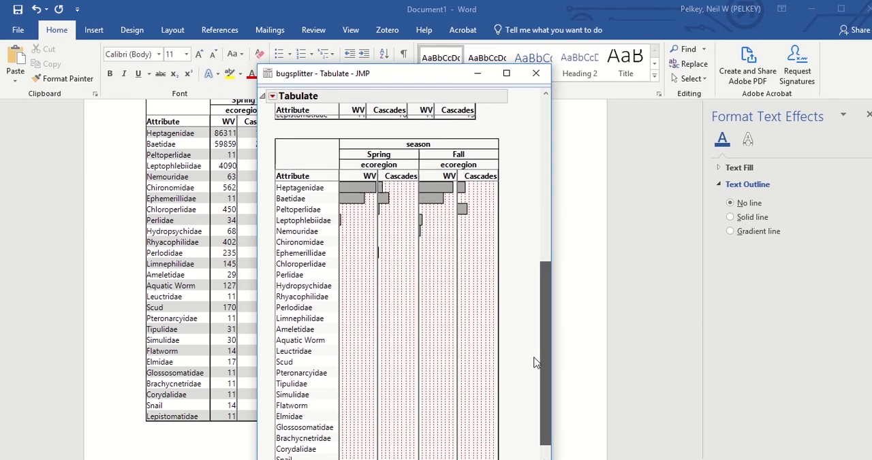
click(307, 160)
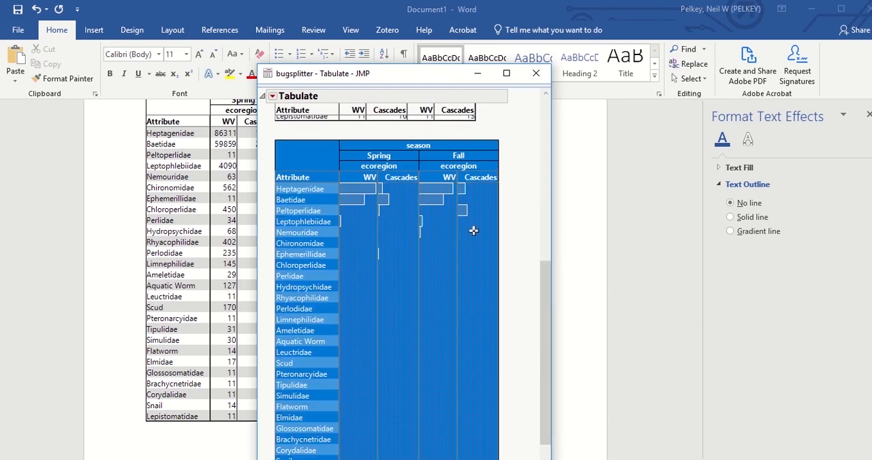
- Switch to Word, paste the chart as a picture below the counts table, and select the pasted chart
key(alt+Tab)
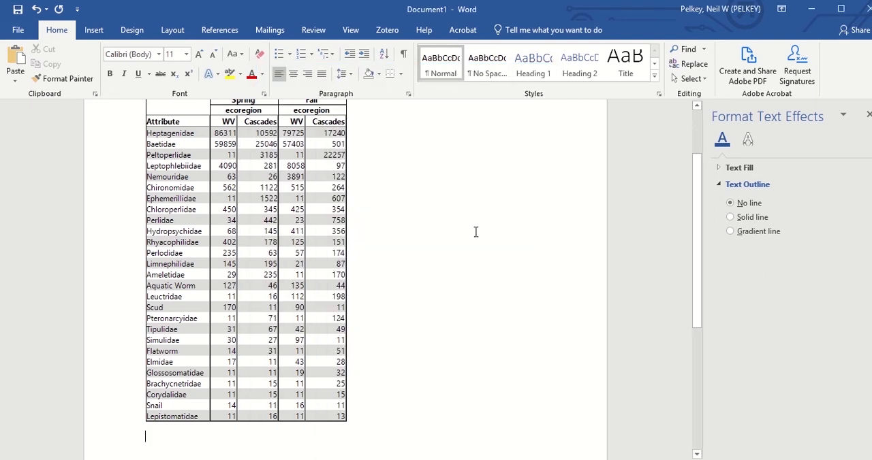
click(19, 80)
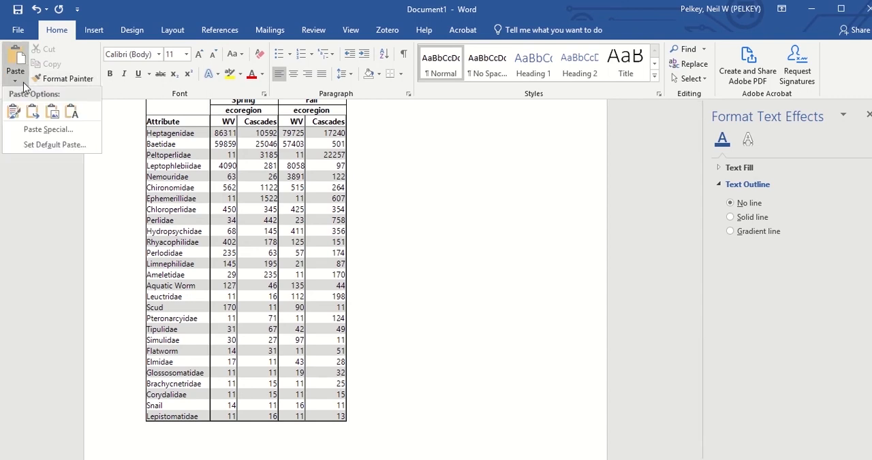
click(51, 112)
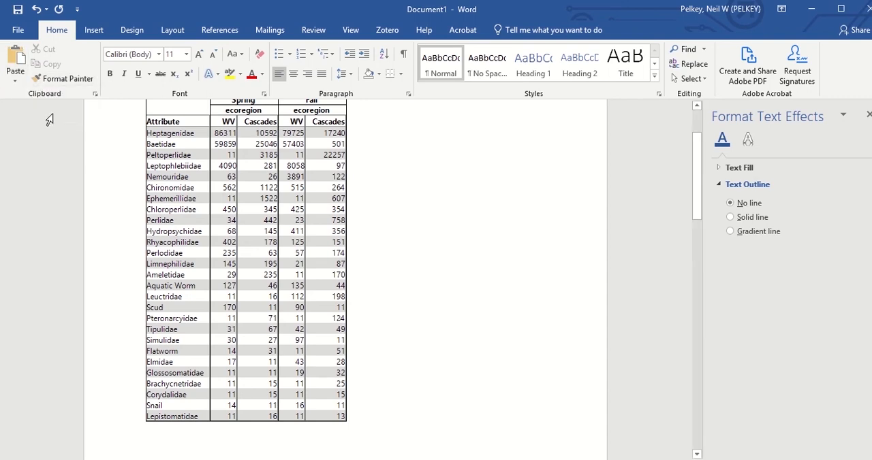
drag(697, 174, 699, 332)
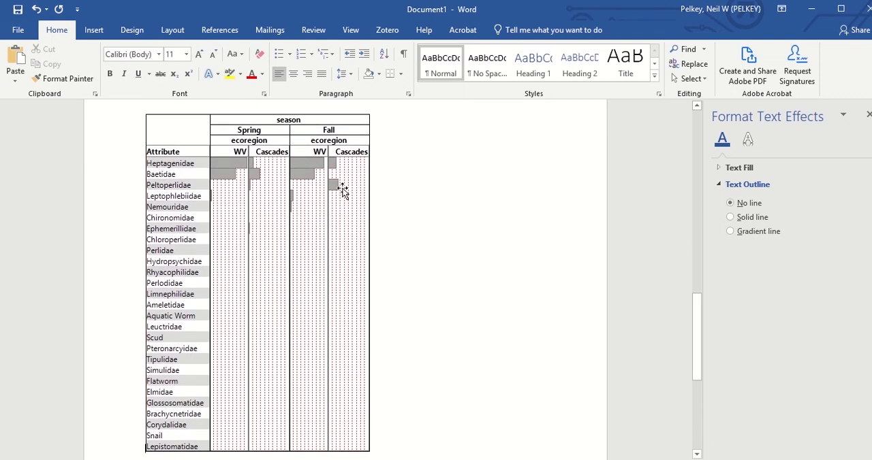
click(262, 217)
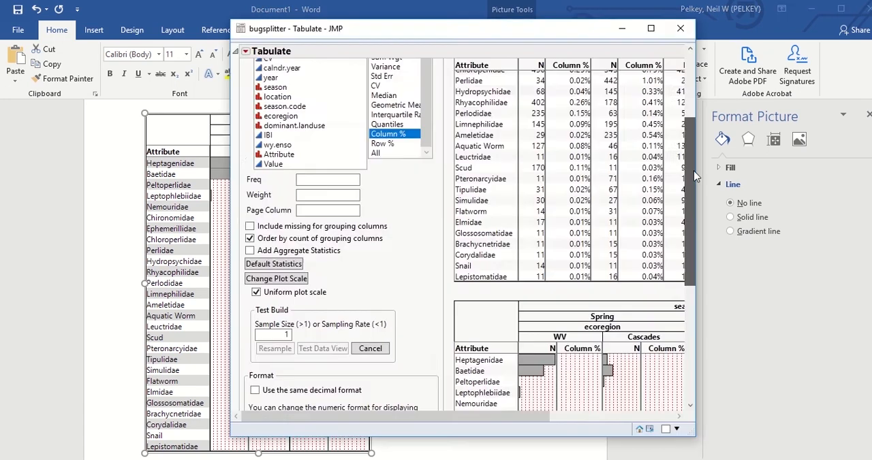
- Switch to the JMP Tabulate report with N and Column % and turn off its uniform plot scale
drag(695, 177, 692, 217)
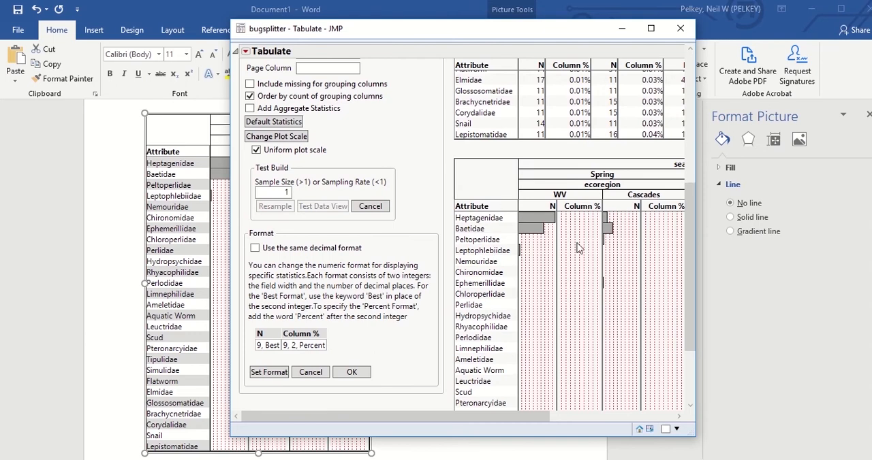
drag(693, 259, 692, 226)
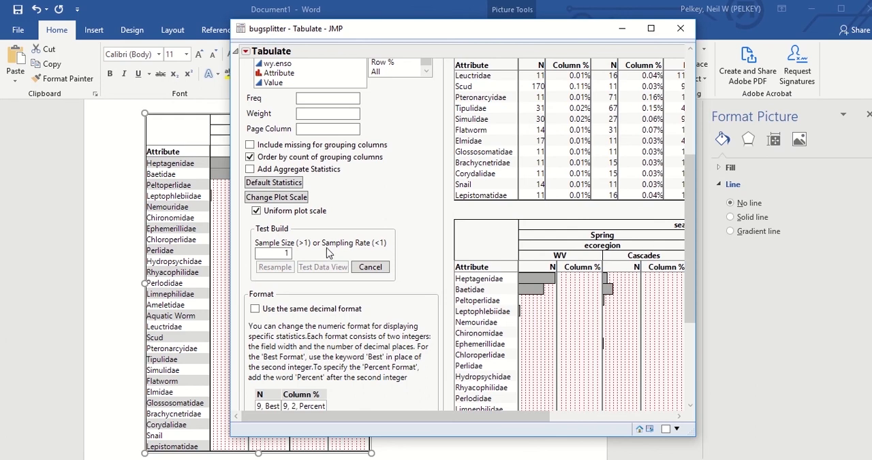
click(256, 212)
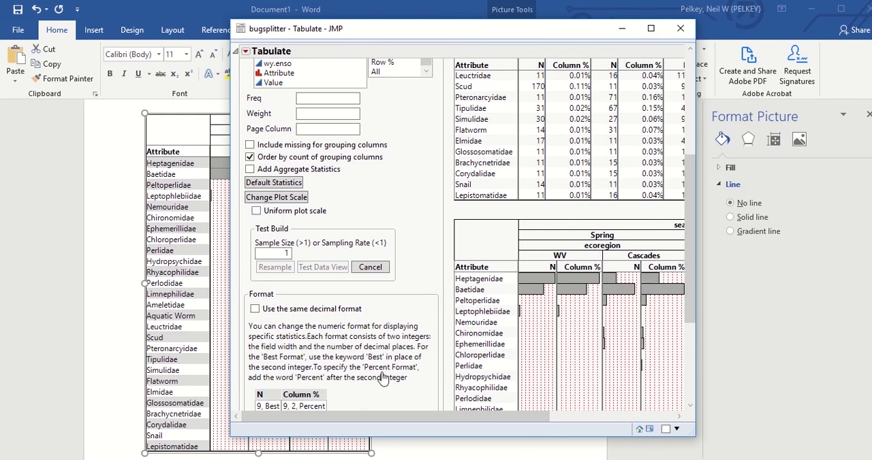
- Examine the rescaled chart bars and the N and Column % values across both seasons and ecoregions
drag(430, 417, 552, 409)
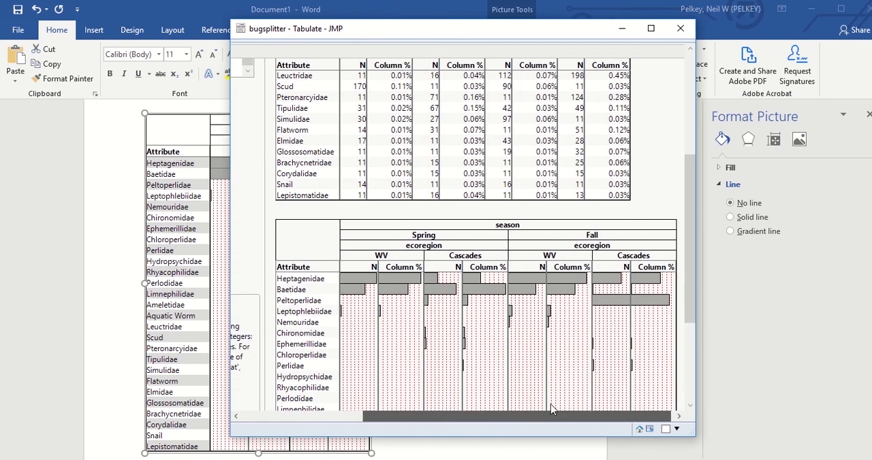
drag(688, 226, 693, 314)
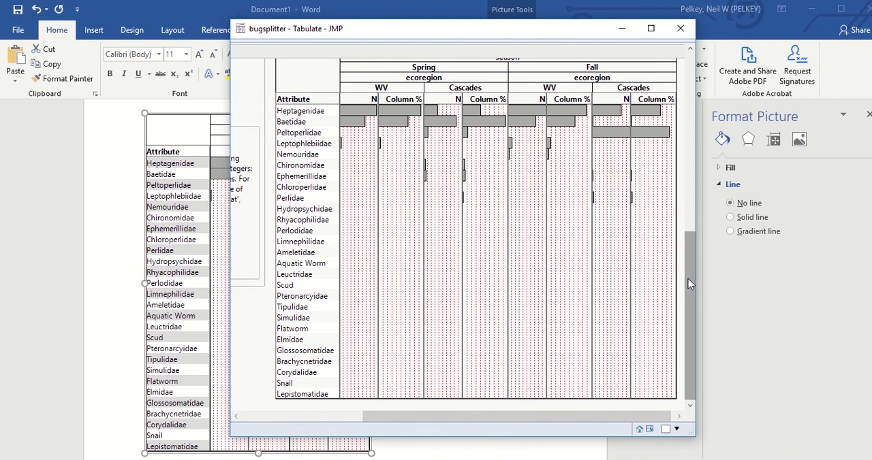
mouse_move(687, 278)
mouse_down()
mouse_move(686, 136)
mouse_move(686, 264)
mouse_up()
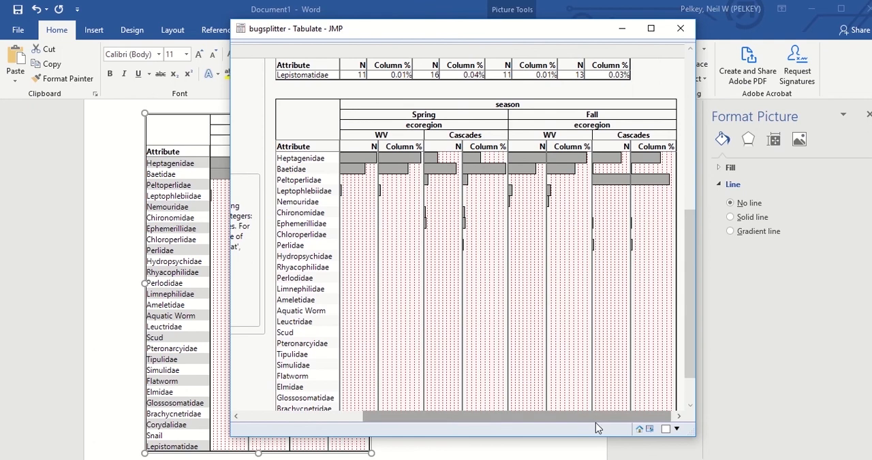
drag(596, 417, 633, 429)
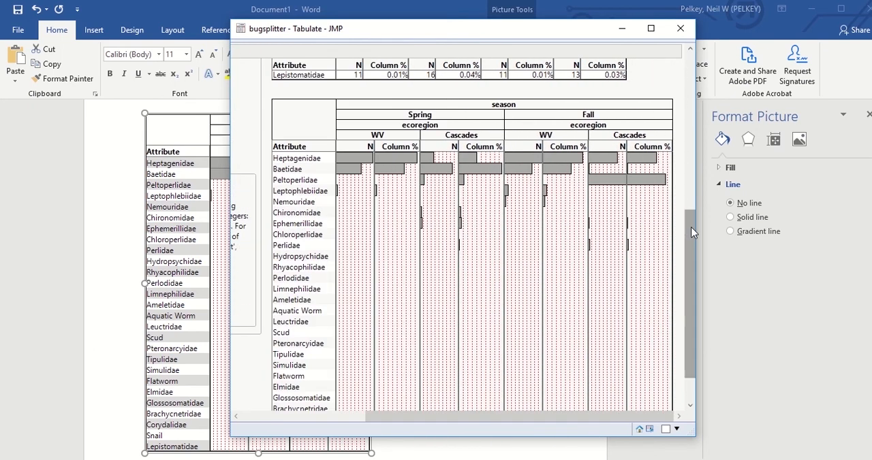
drag(691, 226, 688, 95)
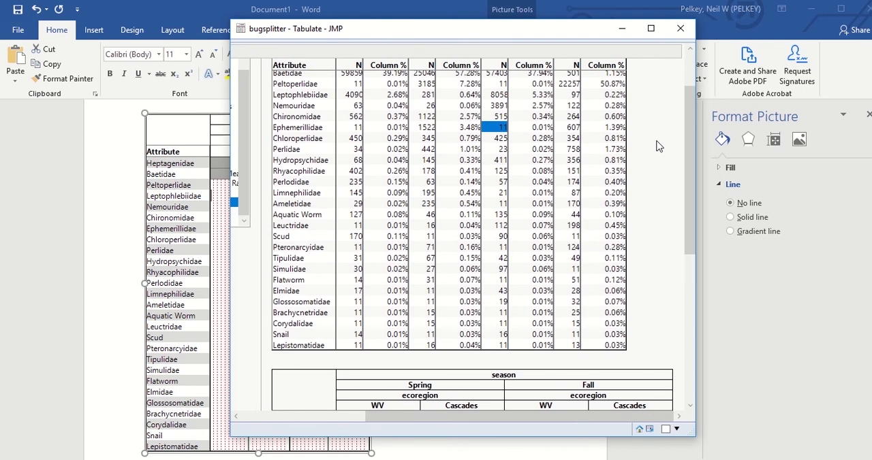
drag(691, 232, 692, 138)
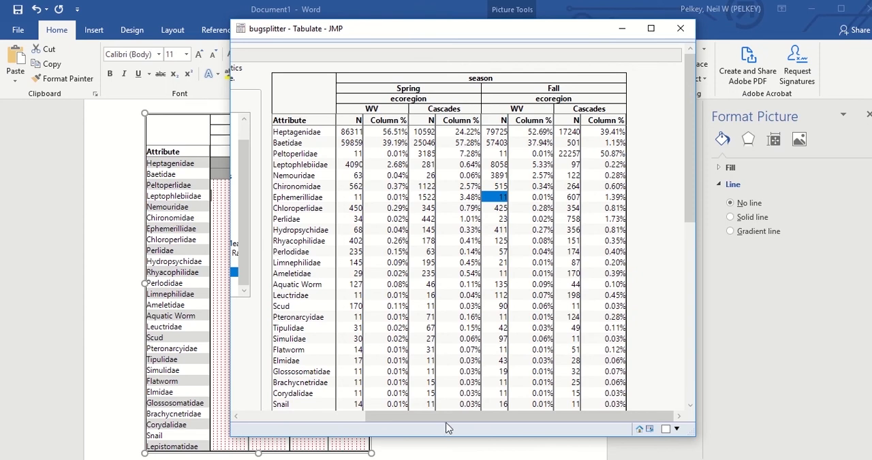
- Finish editing the Tabulate layout so that only the table and its chart are displayed without the control panel
drag(446, 423, 320, 422)
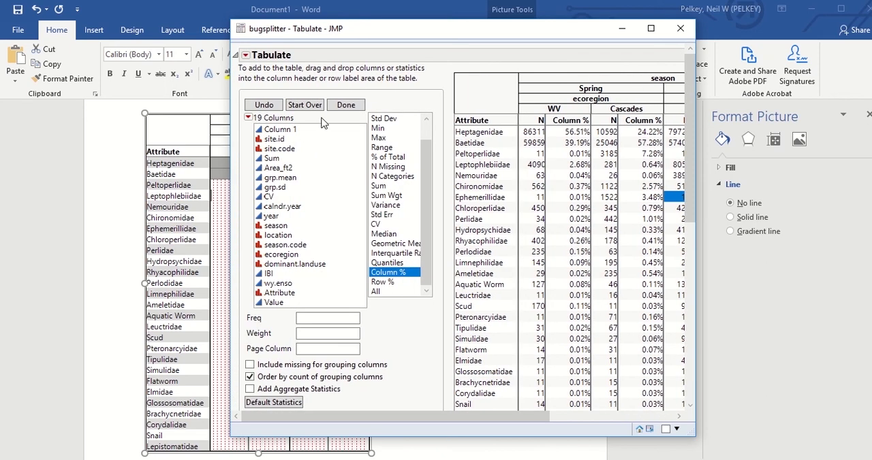
click(346, 105)
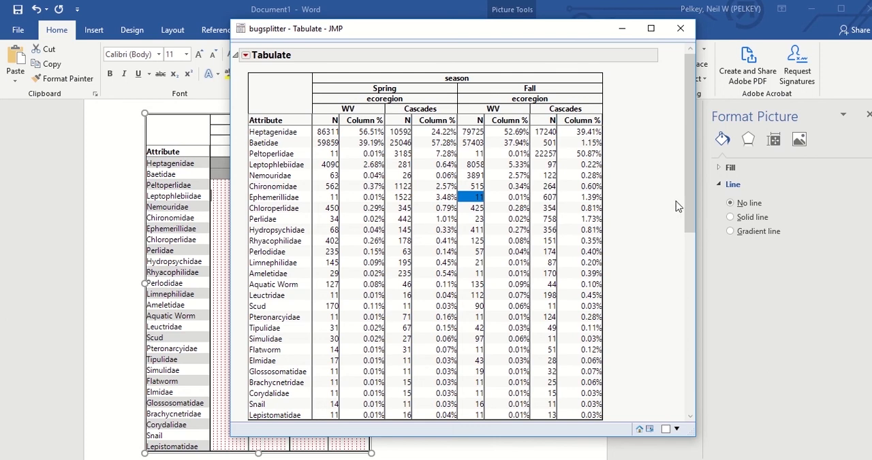
drag(689, 217, 686, 305)
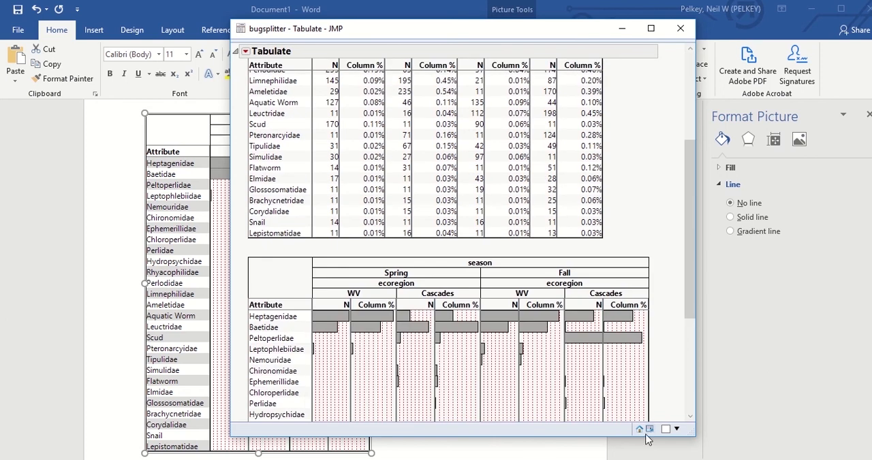
click(677, 430)
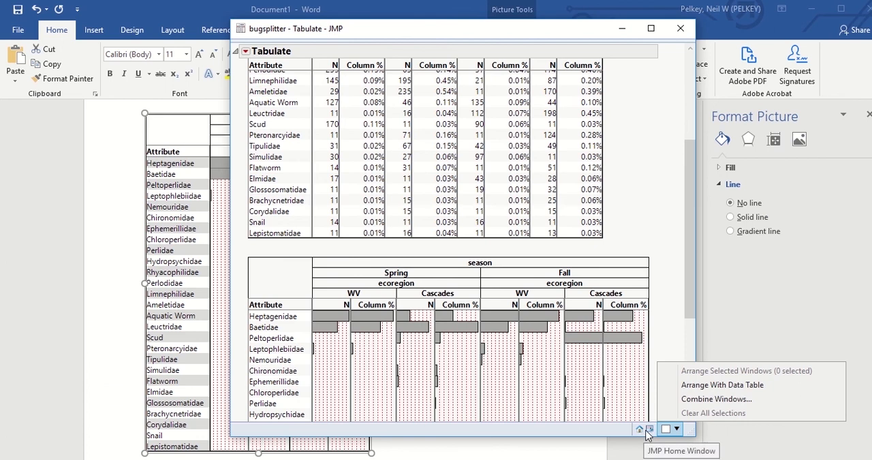
click(649, 430)
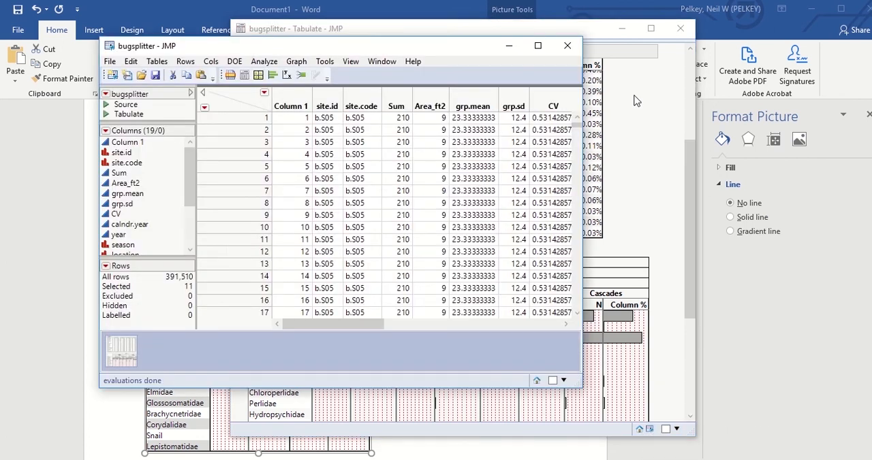
click(685, 152)
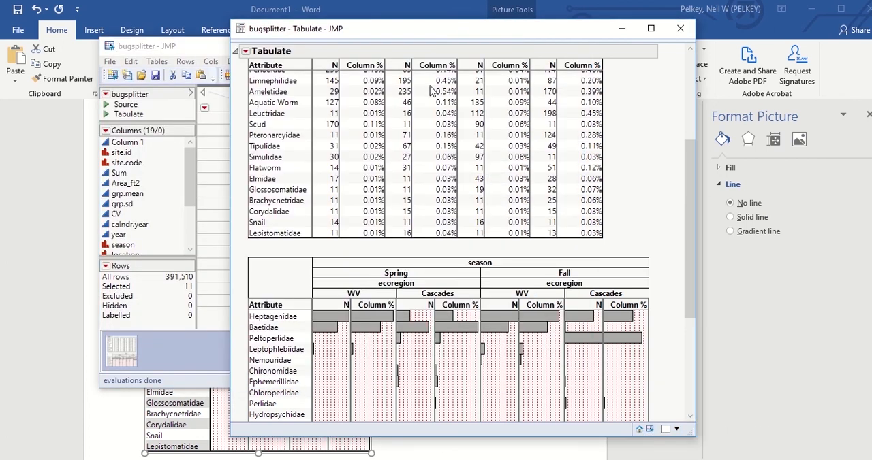
- Make the tabulated N and Column % results into a new data table
click(245, 51)
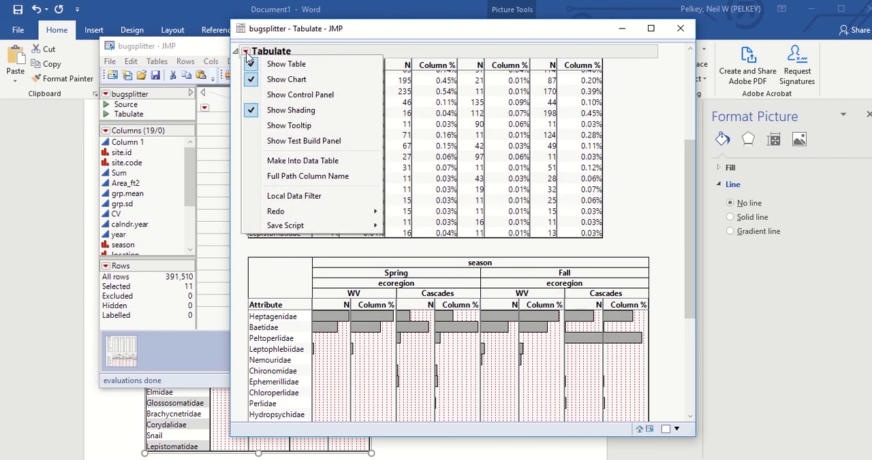
click(298, 163)
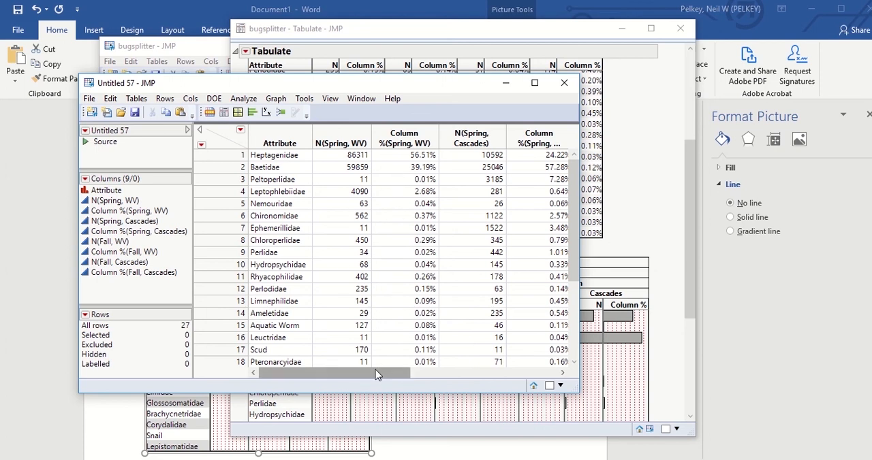
drag(377, 375, 380, 355)
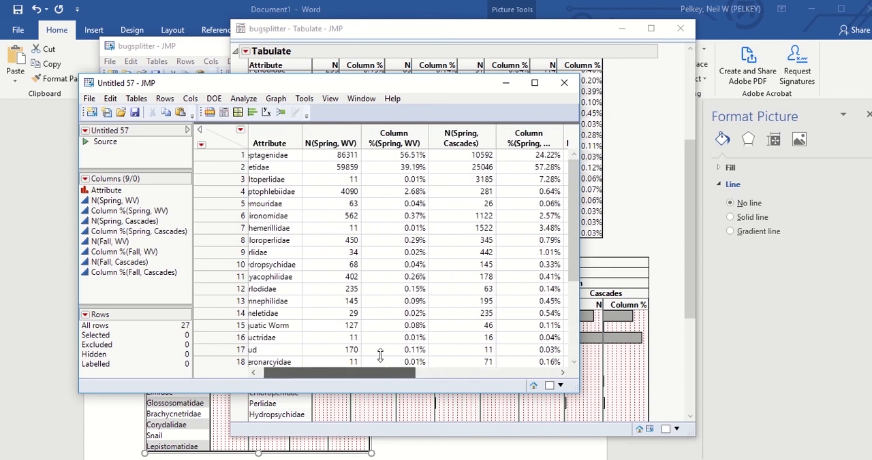
- Delete the Column %(Spring, WV) and Column %(Spring, Cascades) columns from the new data table
click(394, 133)
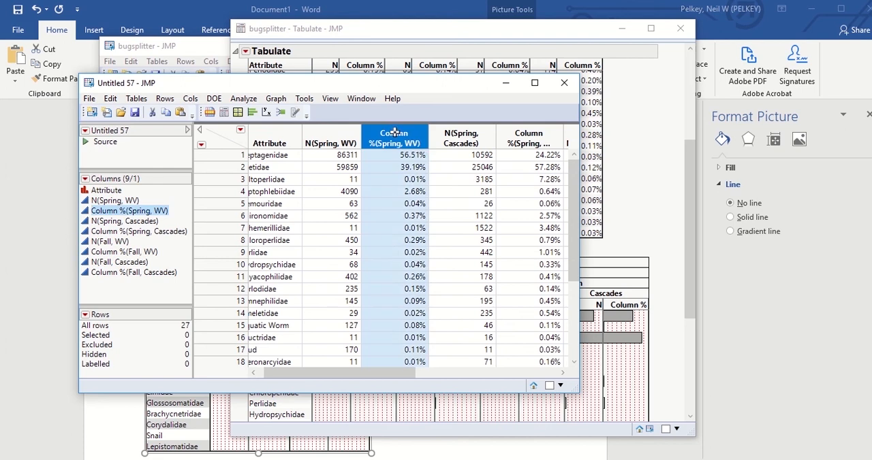
right_click(395, 135)
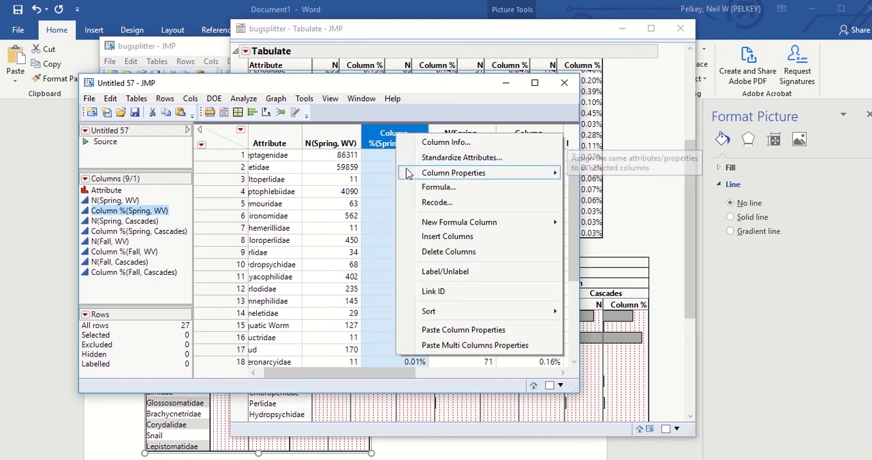
click(418, 252)
click(461, 137)
right_click(461, 136)
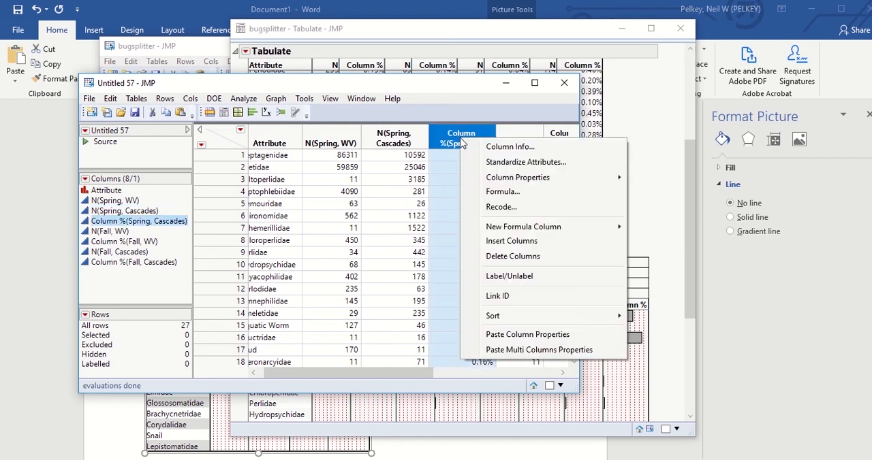
click(481, 256)
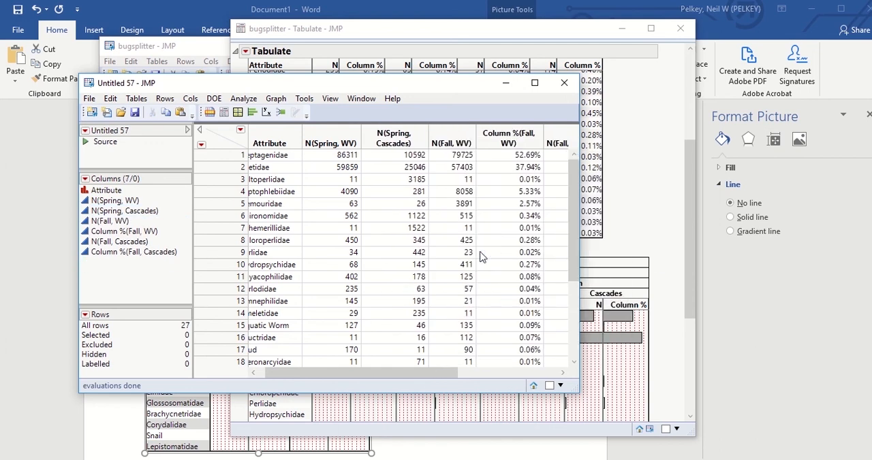
- Delete the Column %(Fall, WV) and Column %(Fall, Cascades) columns, leaving only Attribute and the N columns
click(512, 137)
right_click(515, 139)
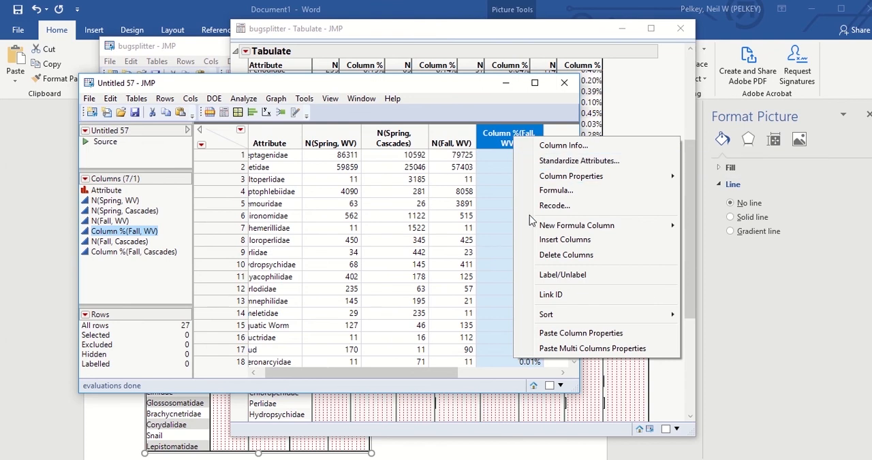
mouse_move(532, 224)
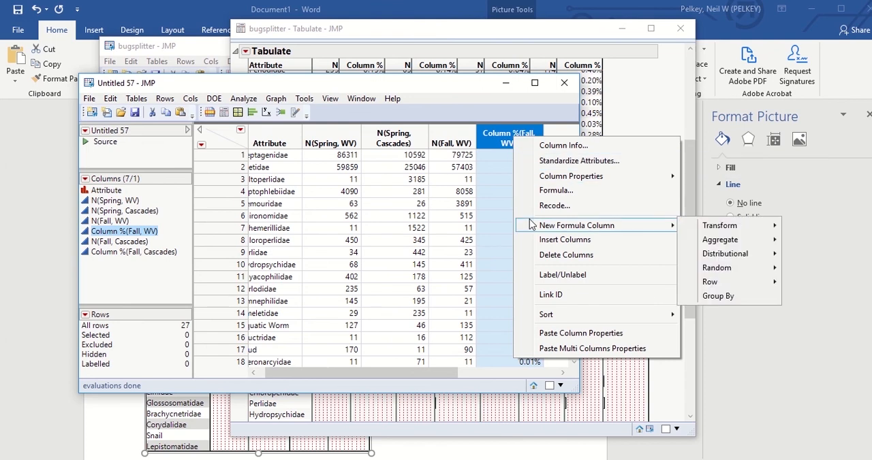
click(535, 254)
drag(397, 368, 492, 368)
click(469, 140)
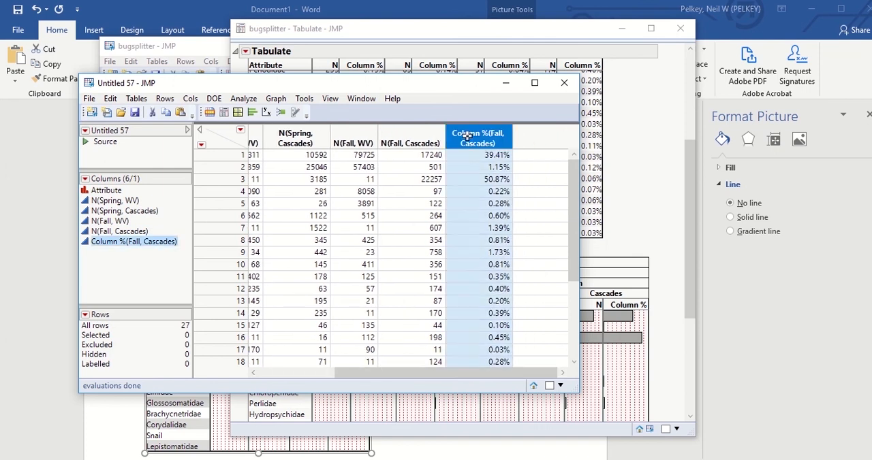
right_click(469, 143)
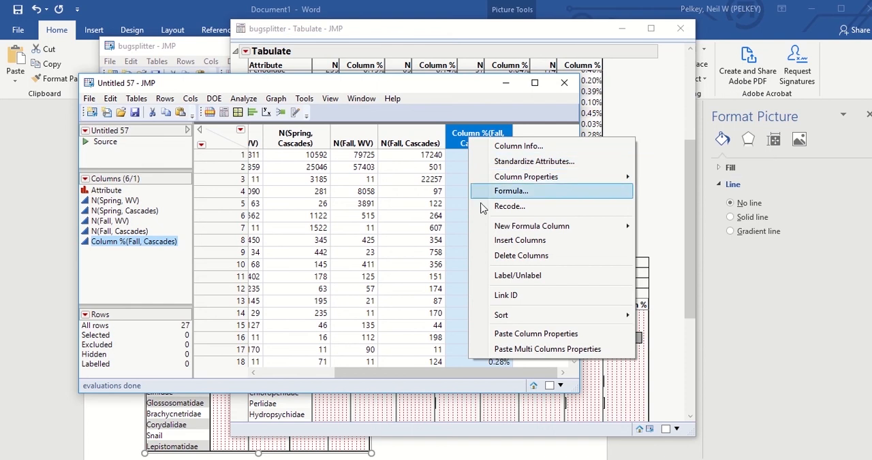
click(489, 258)
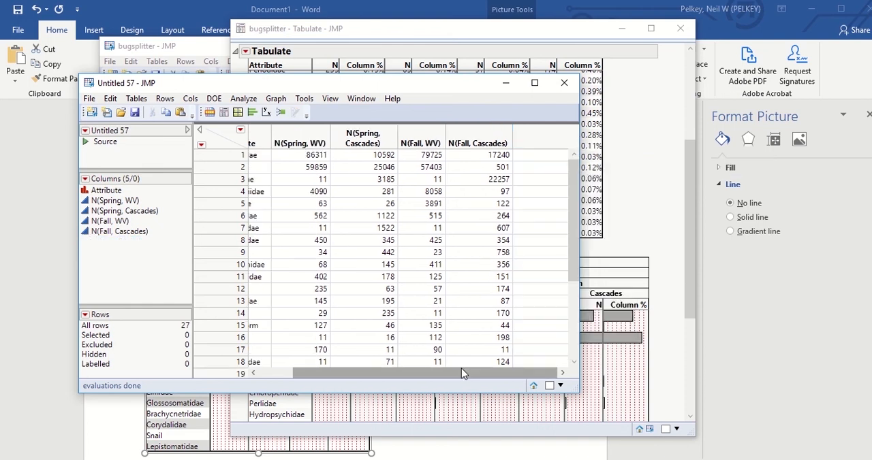
drag(461, 372, 426, 372)
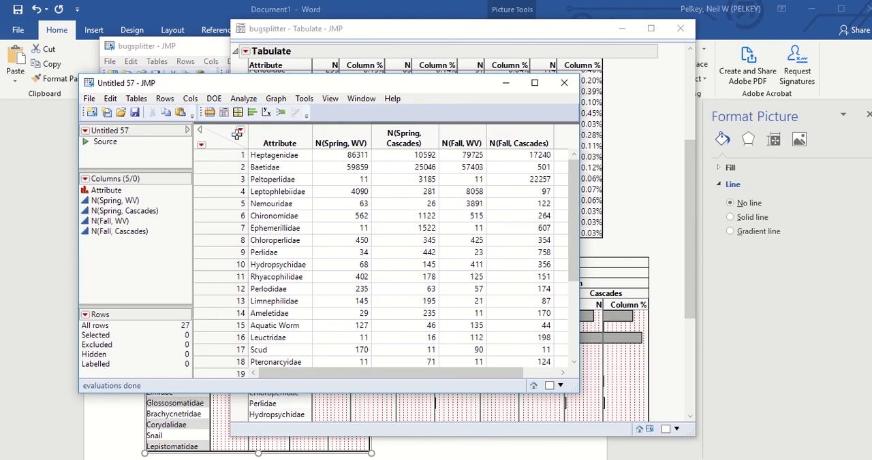
- Stack the four Spring and Fall N columns for WV and Cascades into a new table with Data and Label columns, keeping Attribute
click(137, 99)
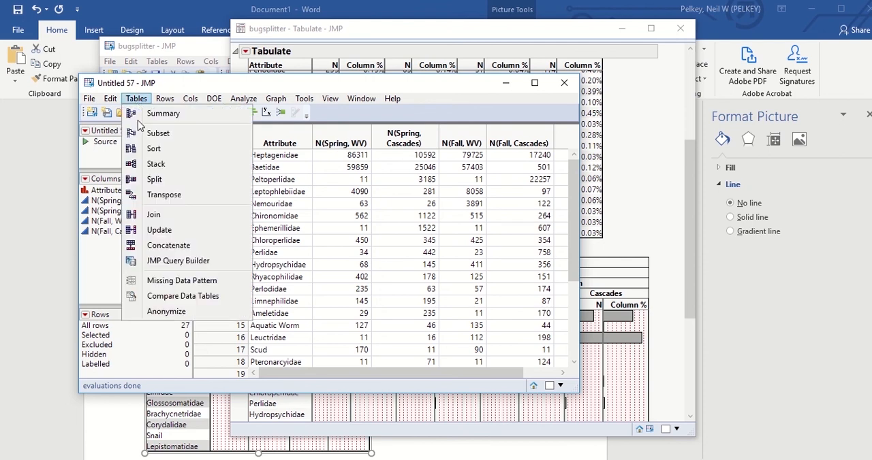
click(145, 164)
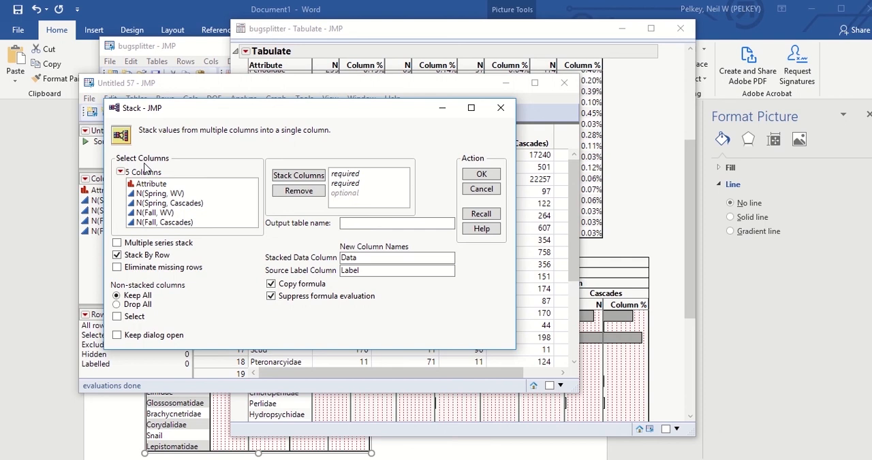
click(159, 194)
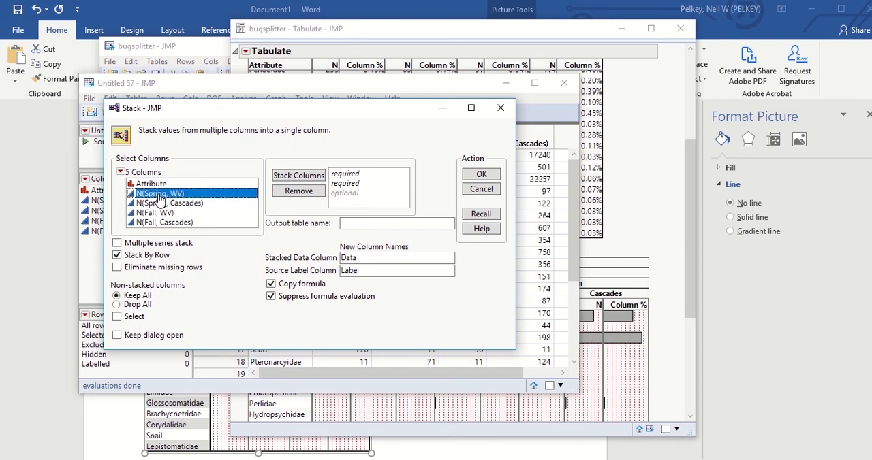
key(shift+Down)
key(shift+Down)
key(shift+Down)
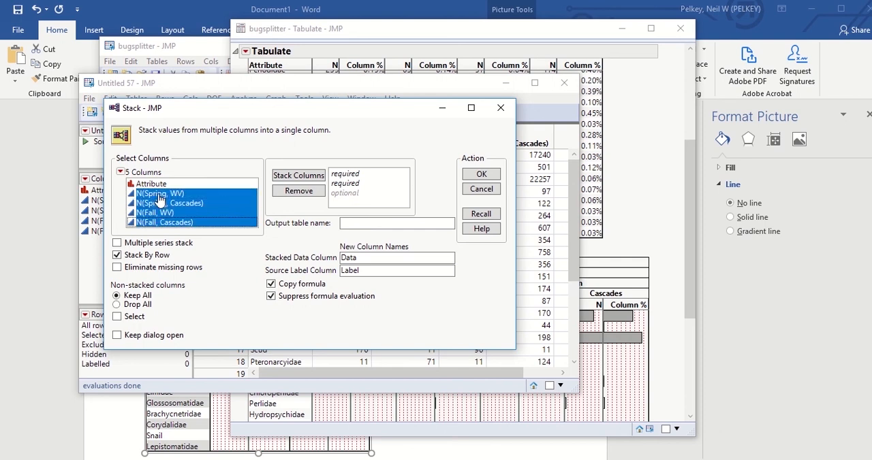
click(289, 177)
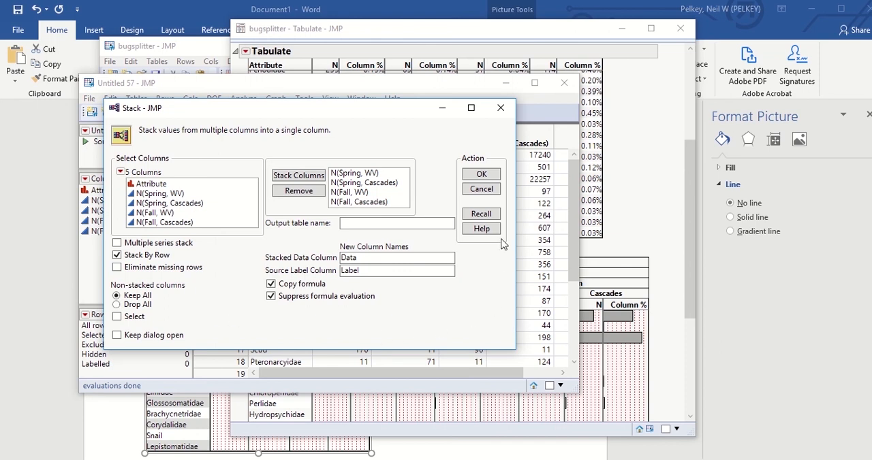
click(481, 174)
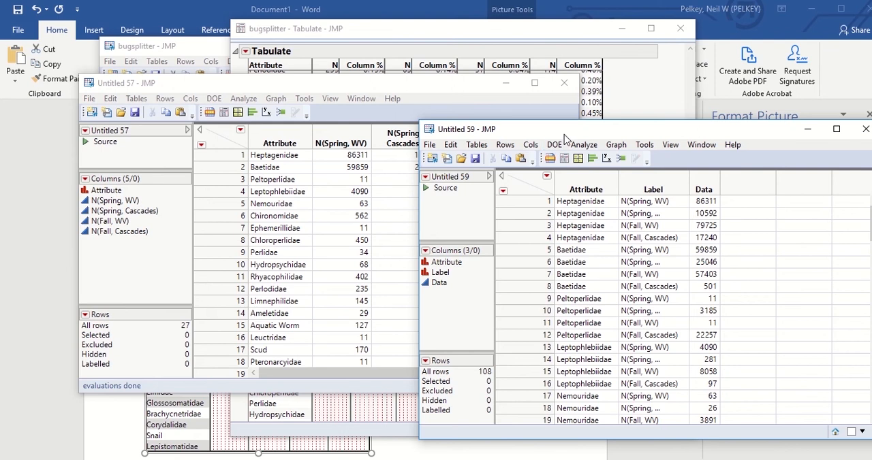
drag(564, 134, 374, 128)
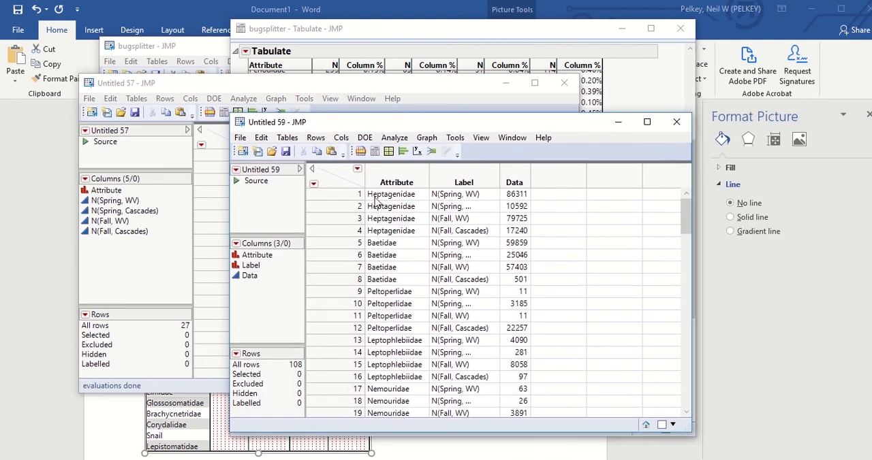
drag(689, 229, 686, 212)
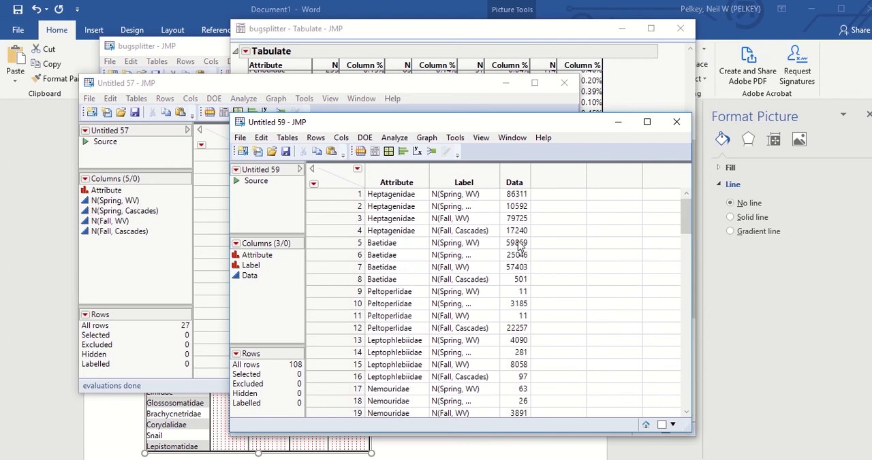